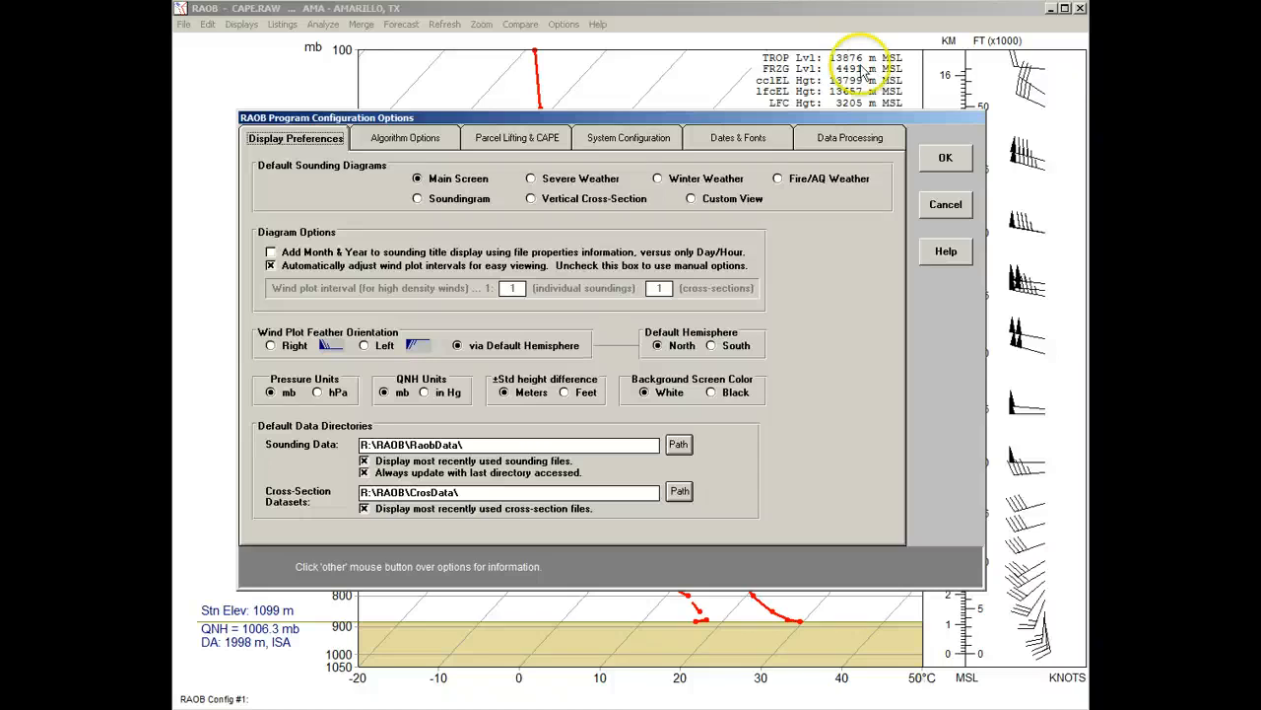
# - Accept the program configuration options and look over the available sounding diagram displays
pyautogui.click(944, 158)
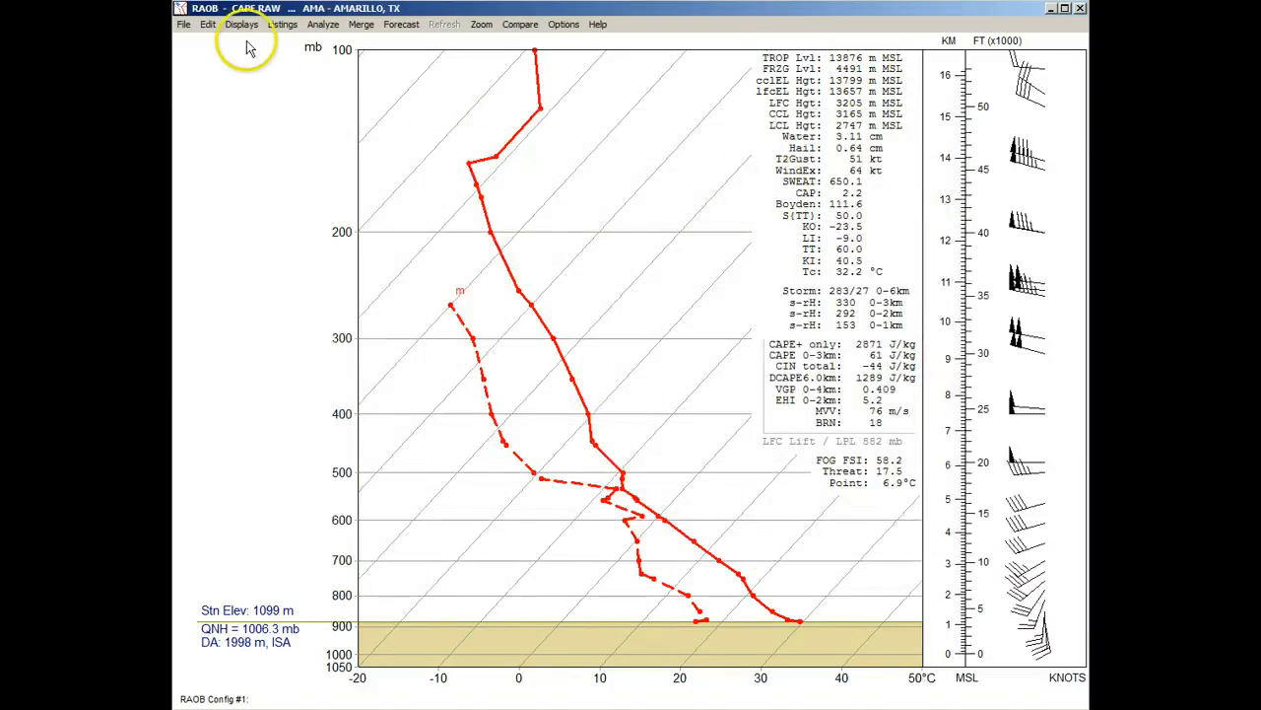
pyautogui.click(239, 24)
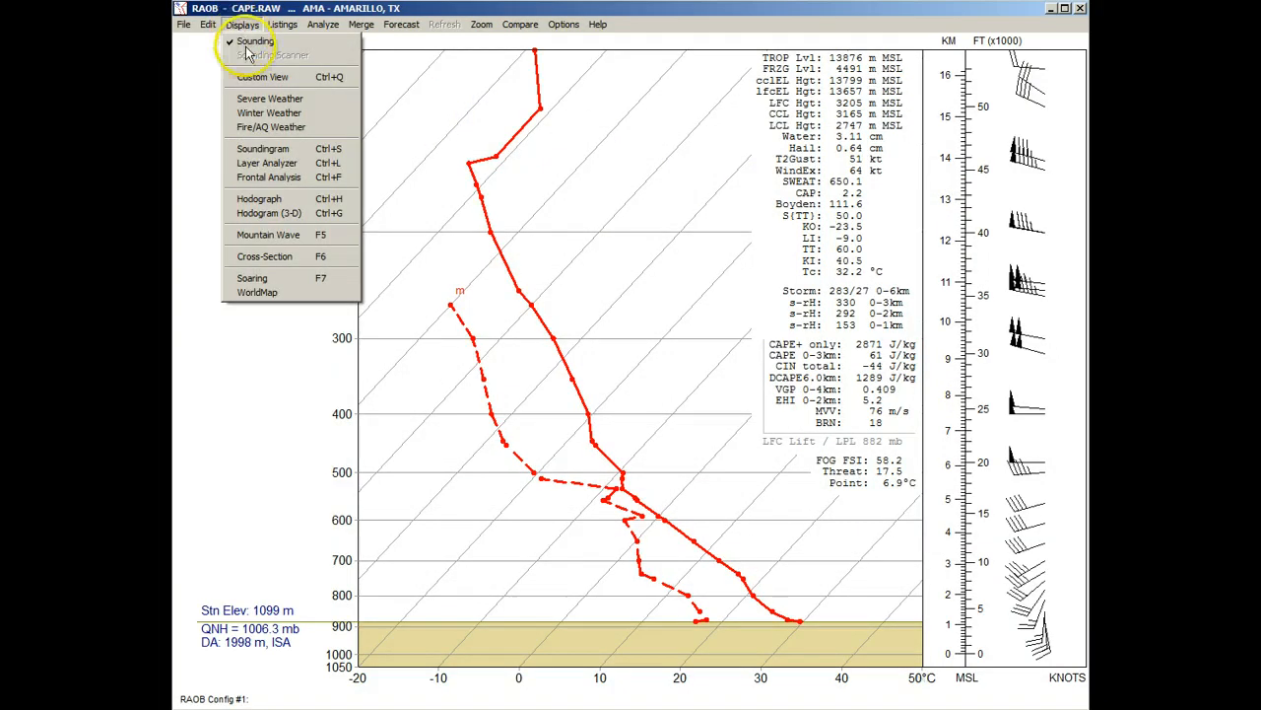
pyautogui.click(254, 264)
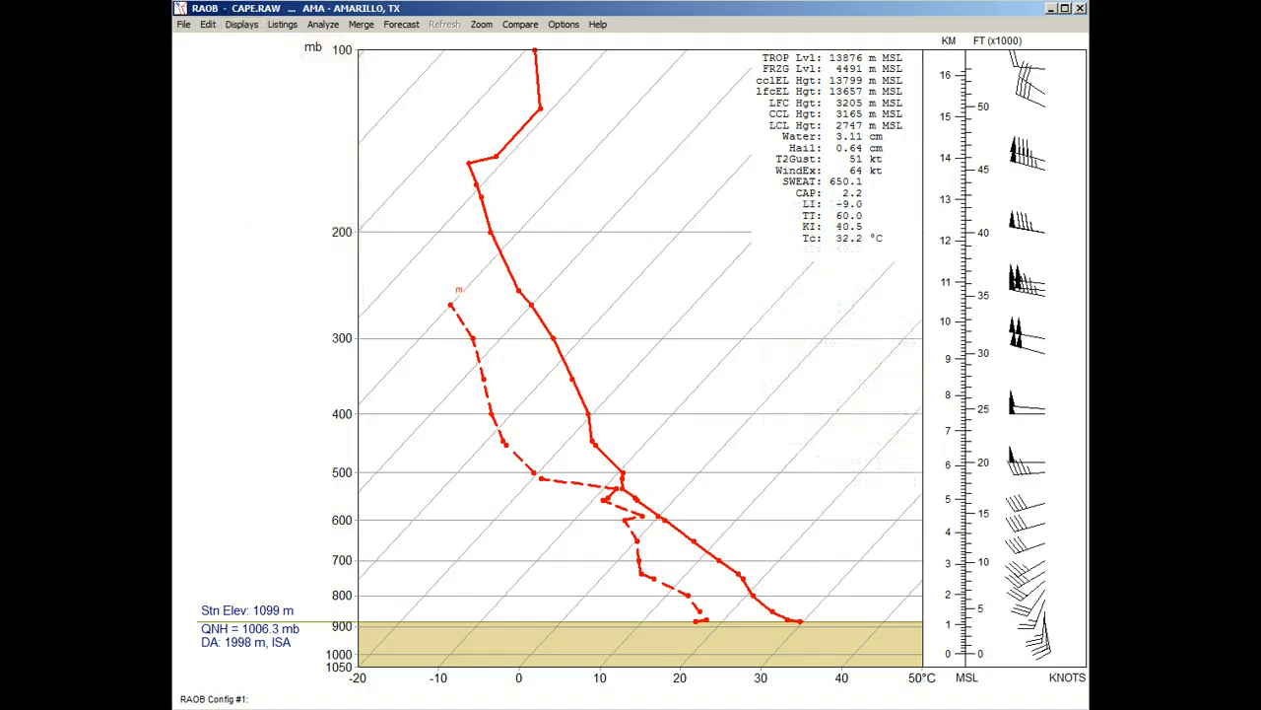
# - Turn off automatic wind plot interval adjustment and set the individual soundings' wind plot interval to 10
pyautogui.click(564, 24)
pyautogui.click(563, 57)
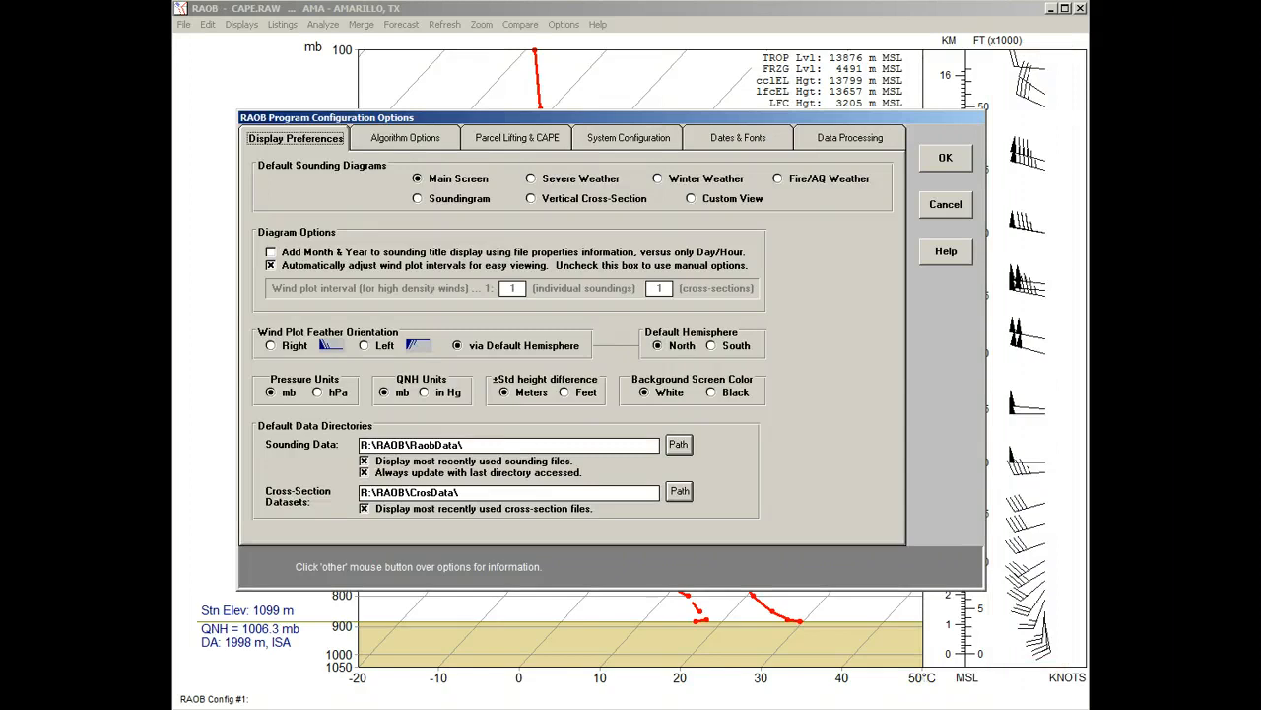
pyautogui.click(270, 266)
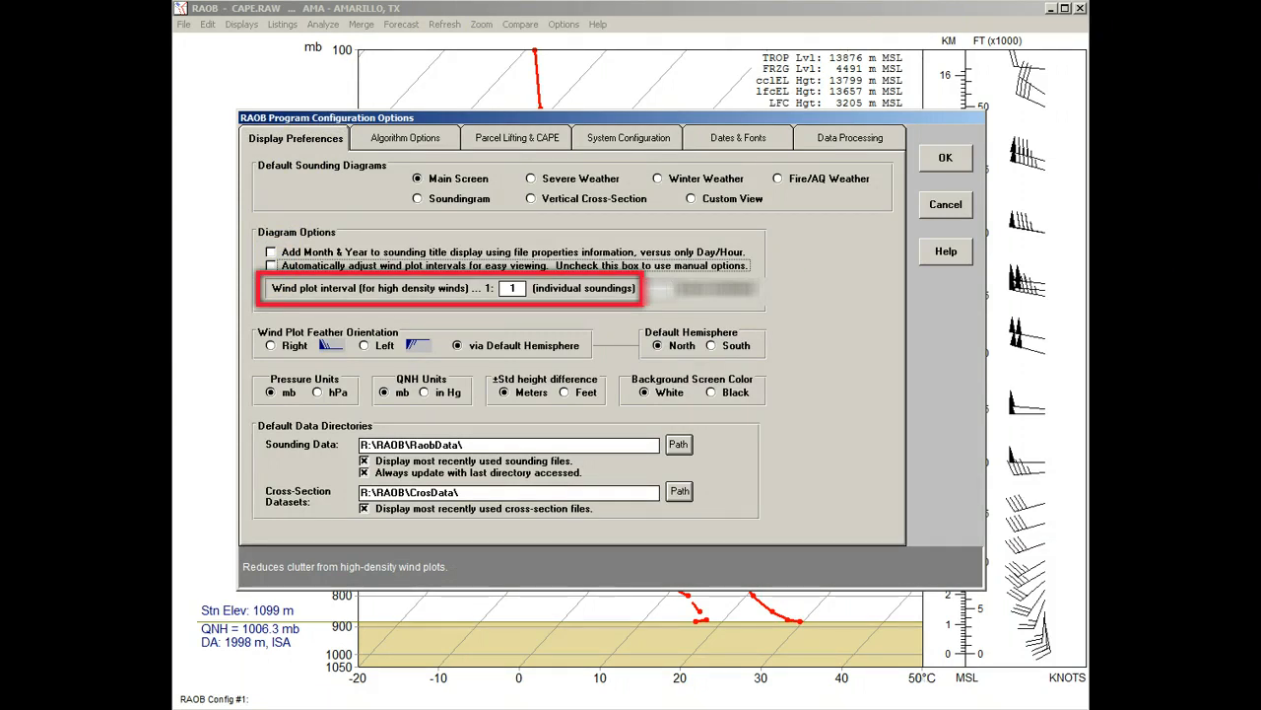
pyautogui.click(512, 287)
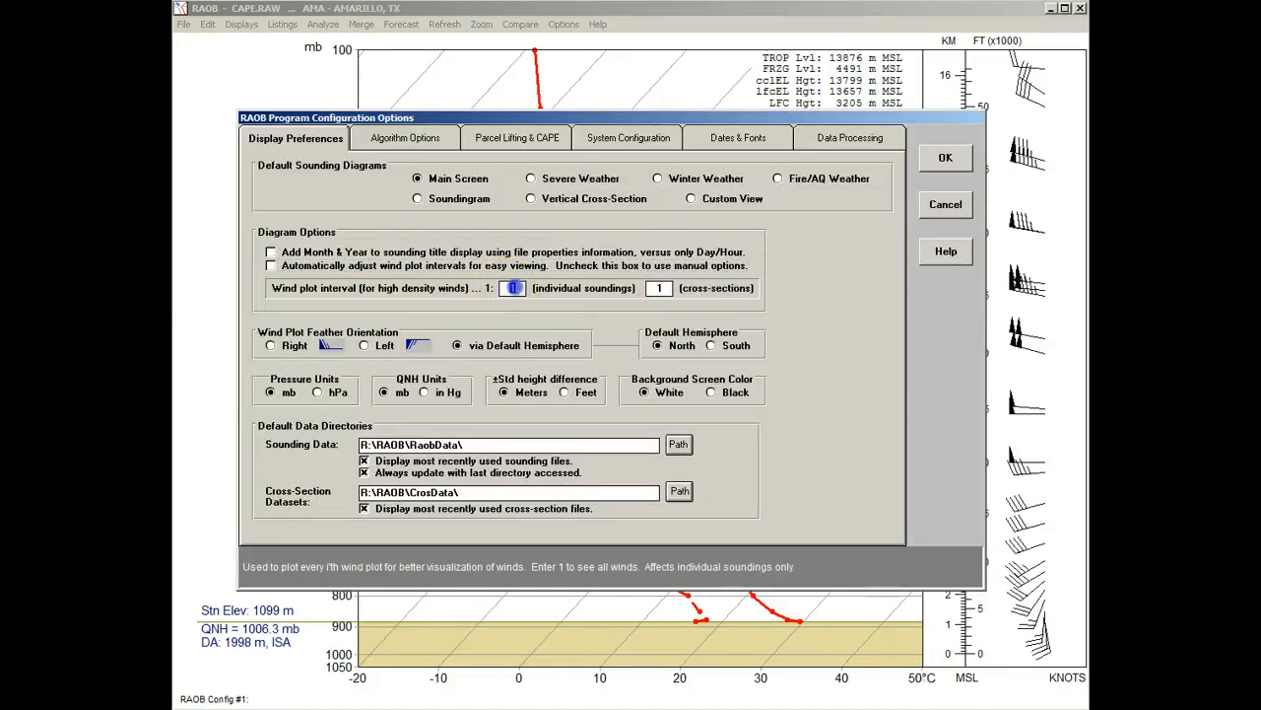
pyautogui.write('10')
pyautogui.click(934, 159)
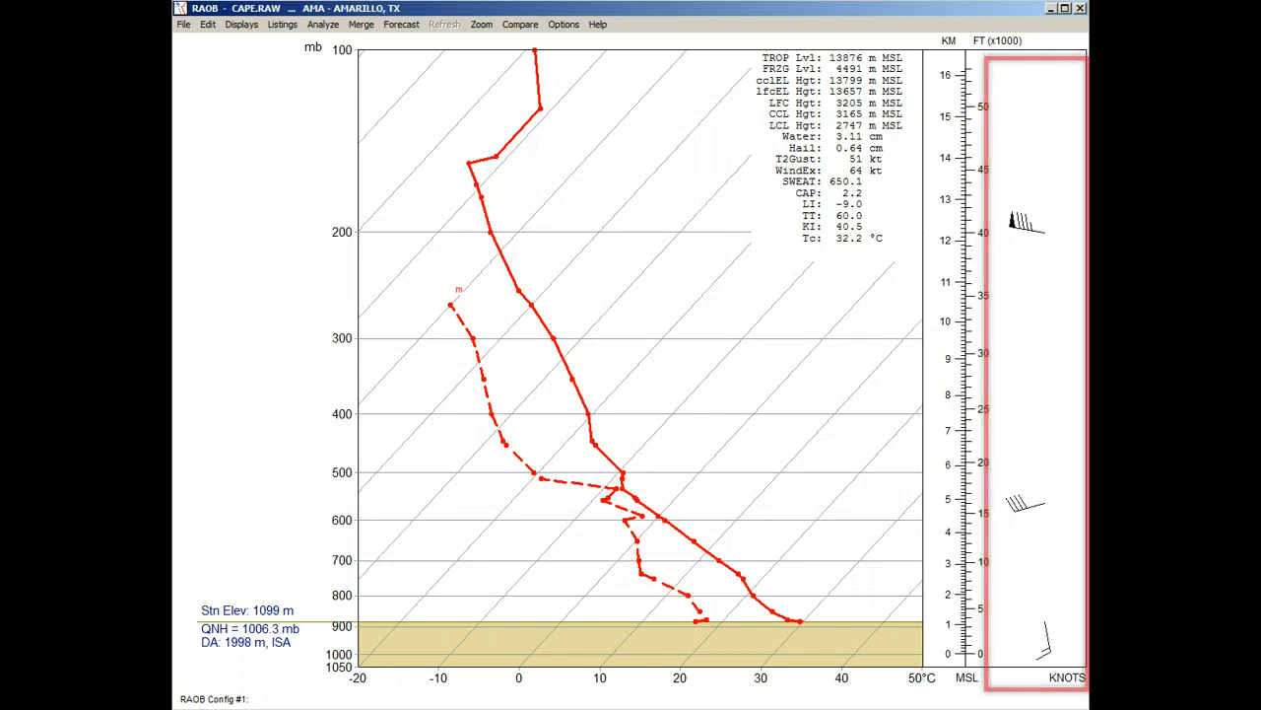
# - Turn automatic wind plot interval adjustment back on in the program configuration options
pyautogui.click(567, 30)
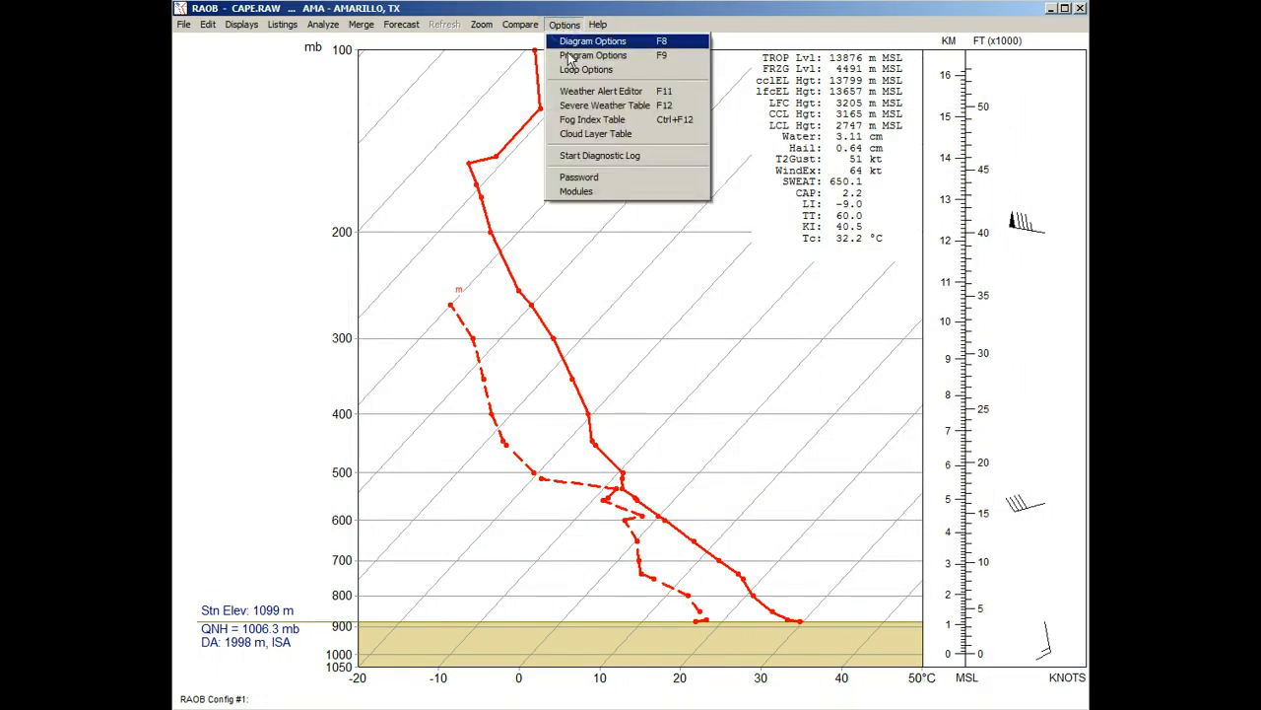
pyautogui.click(572, 41)
pyautogui.click(272, 266)
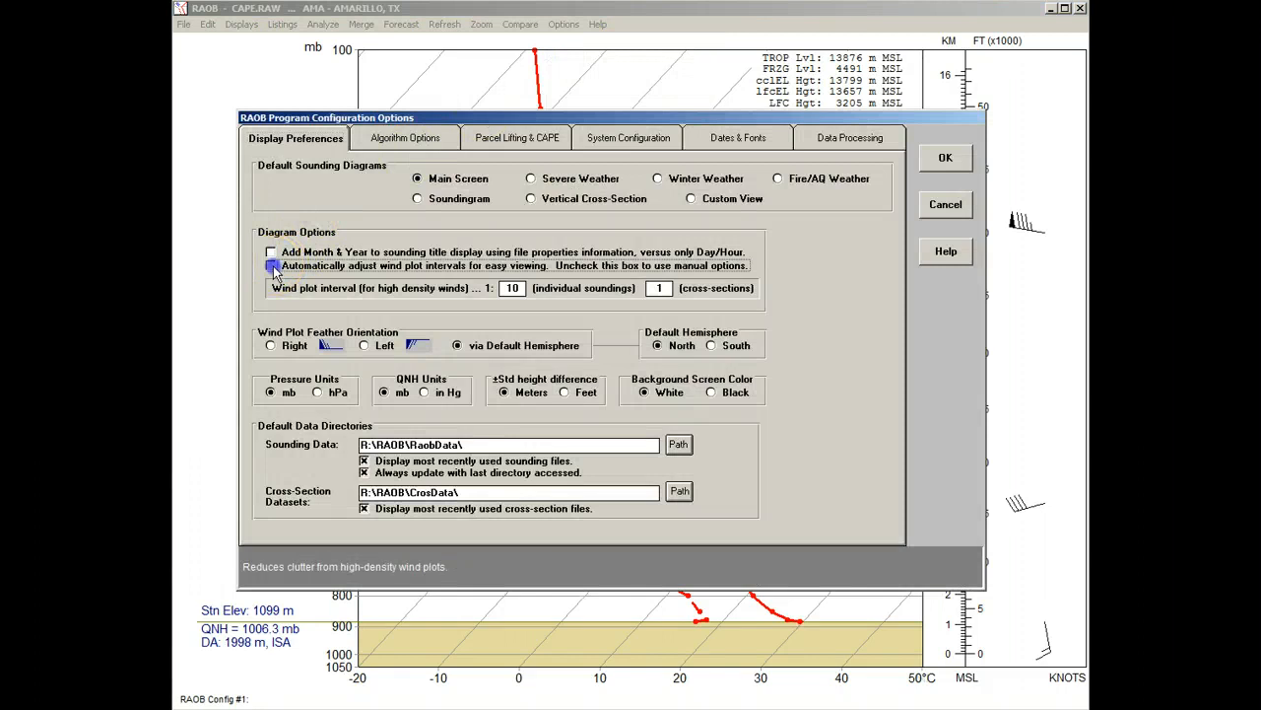
pyautogui.click(941, 160)
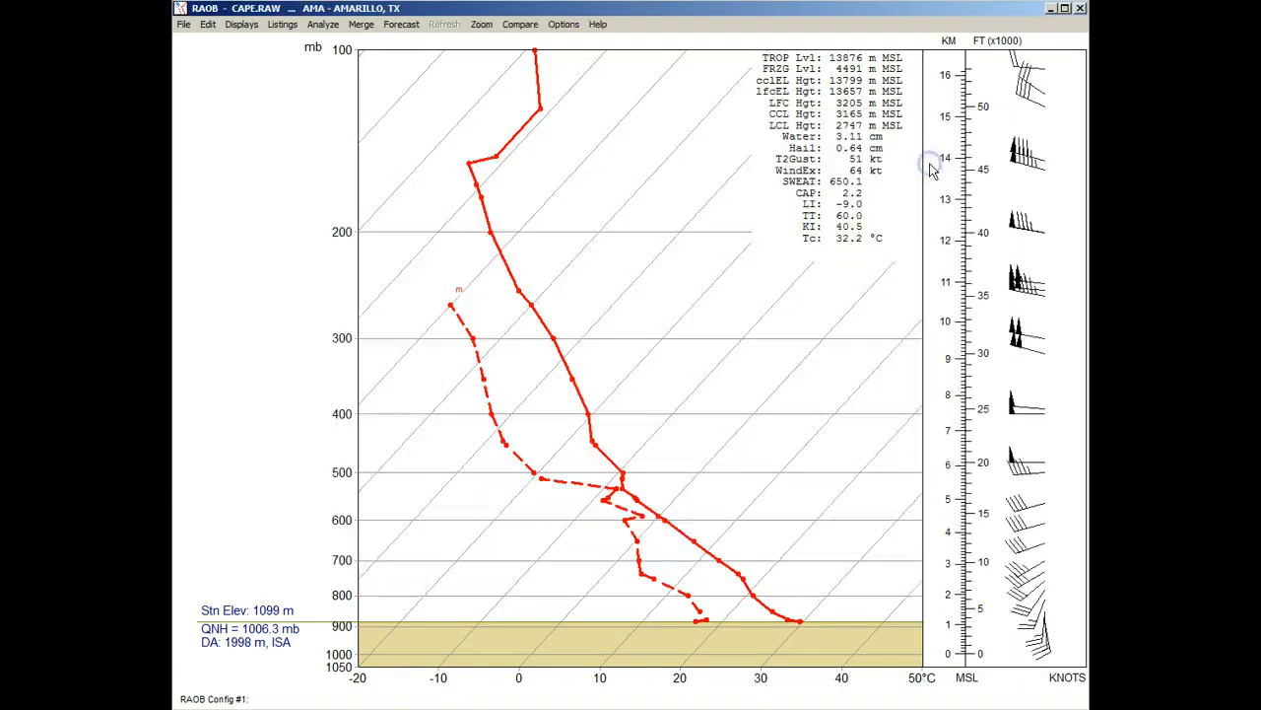
# - Open the recent sounding 11053012.AED and switch its wind plots to a manual interval of 1
pyautogui.click(185, 26)
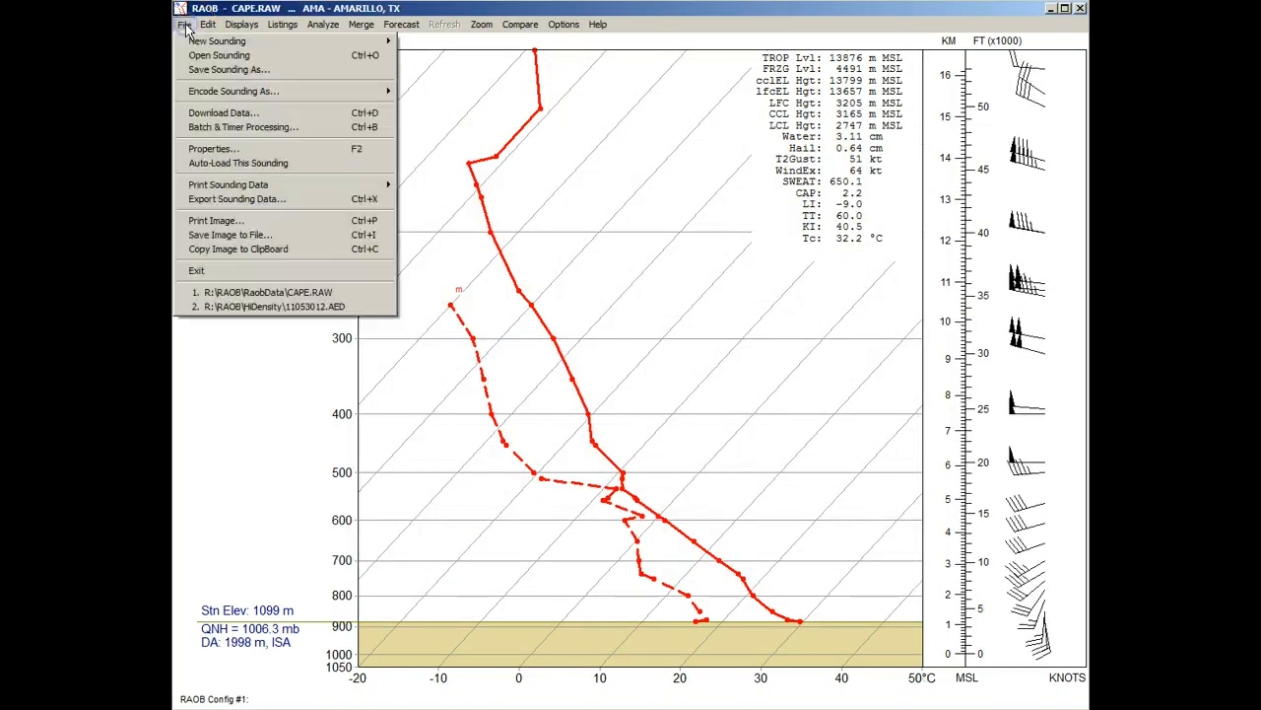
pyautogui.click(255, 308)
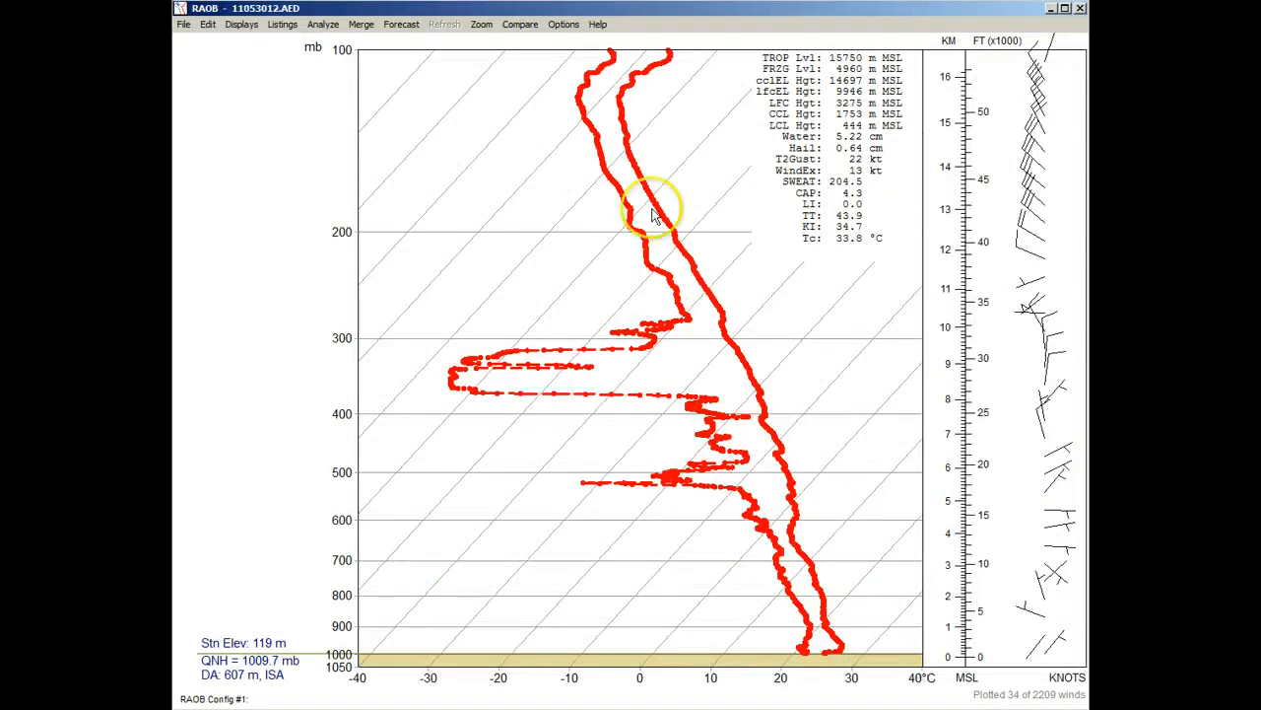
pyautogui.click(563, 23)
pyautogui.click(566, 55)
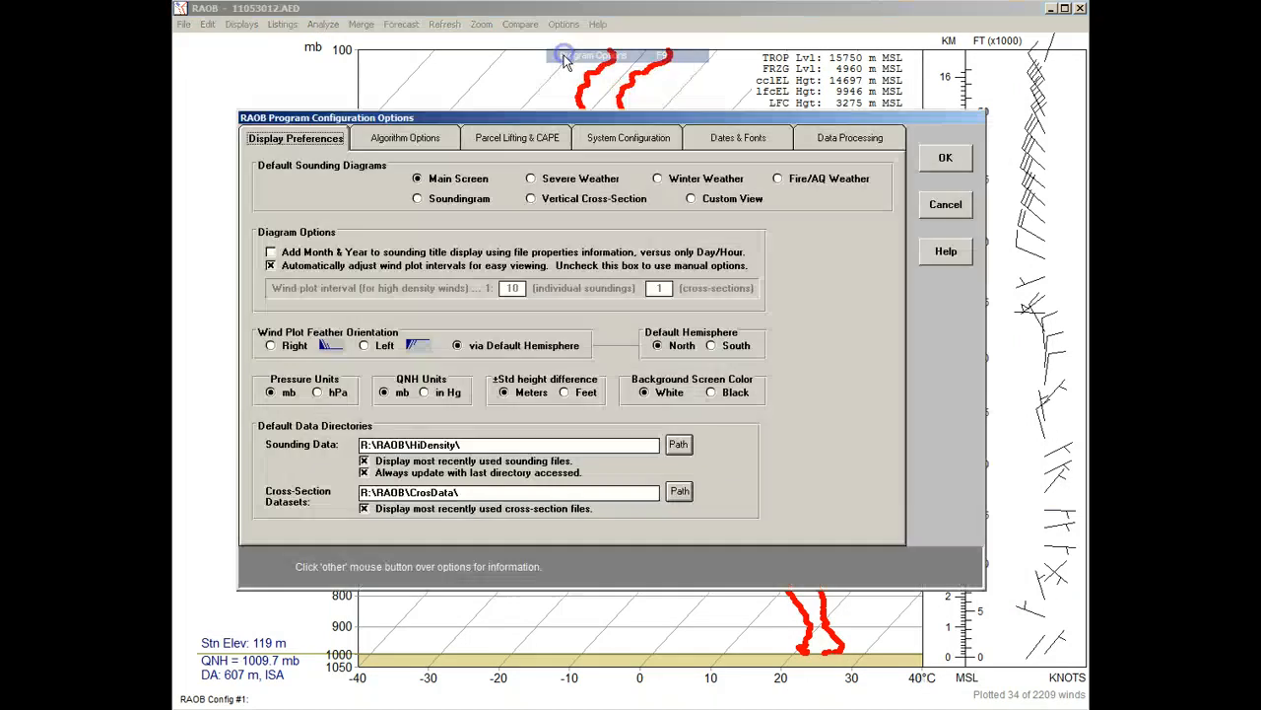
pyautogui.click(270, 265)
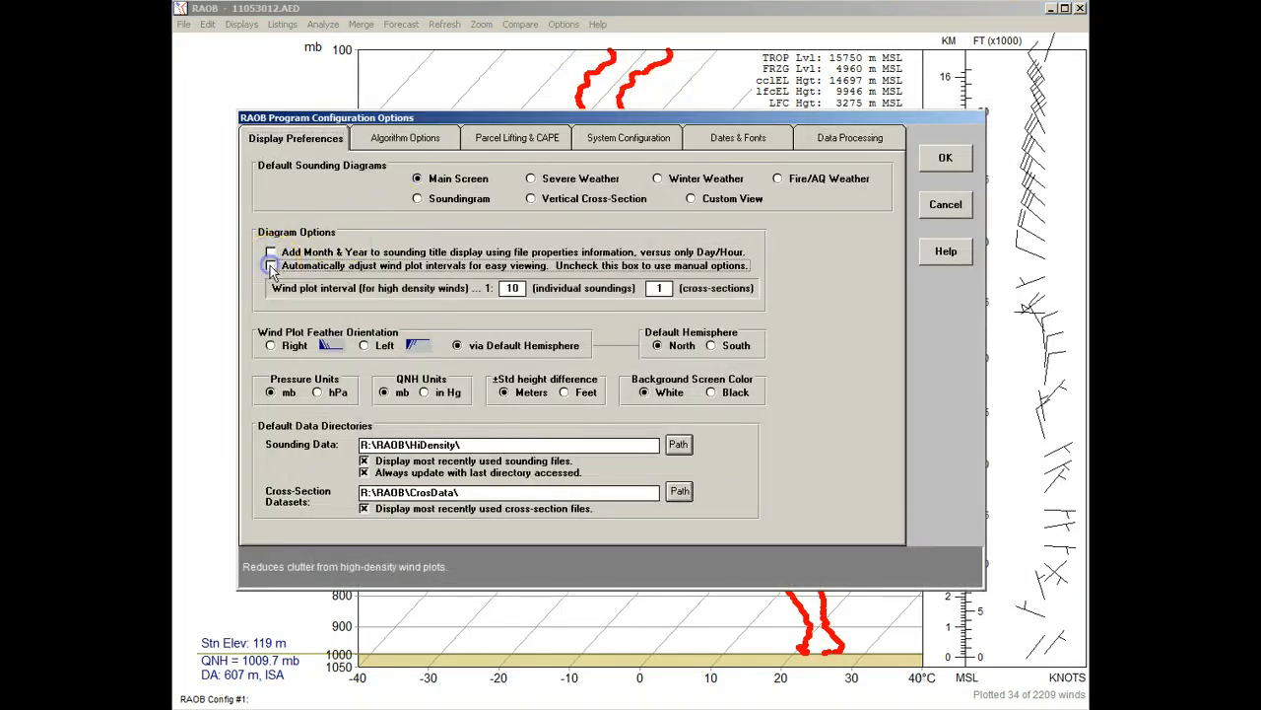
pyautogui.click(513, 287)
pyautogui.write('1')
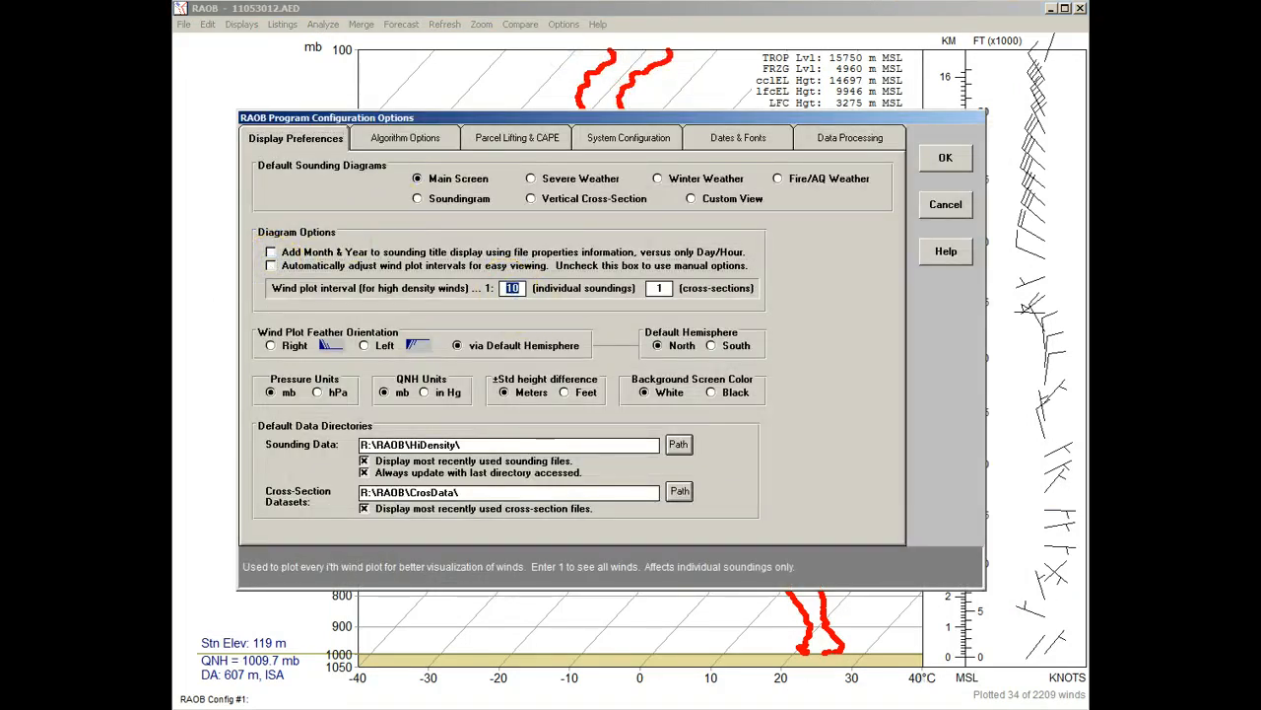
pyautogui.click(945, 158)
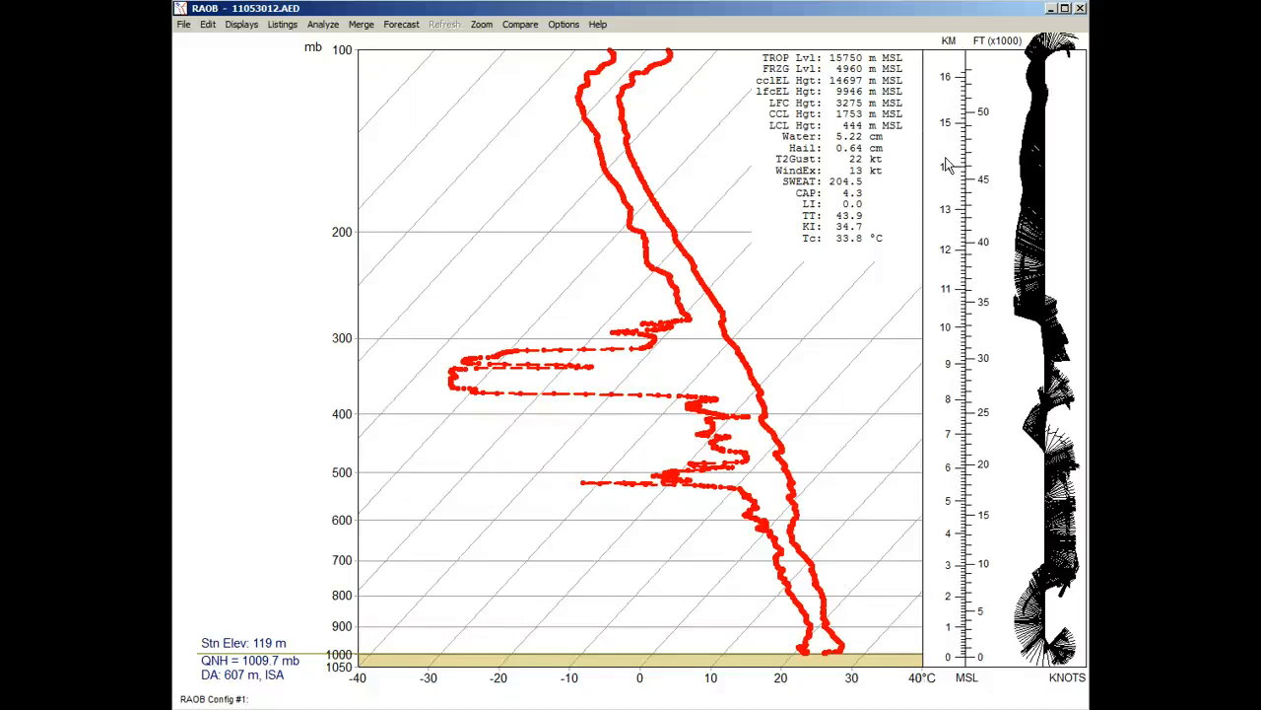
# - Apply the Variable Shafts wind display to the sounding diagram, undo that change and close the diagram options
pyautogui.rightClick(683, 191)
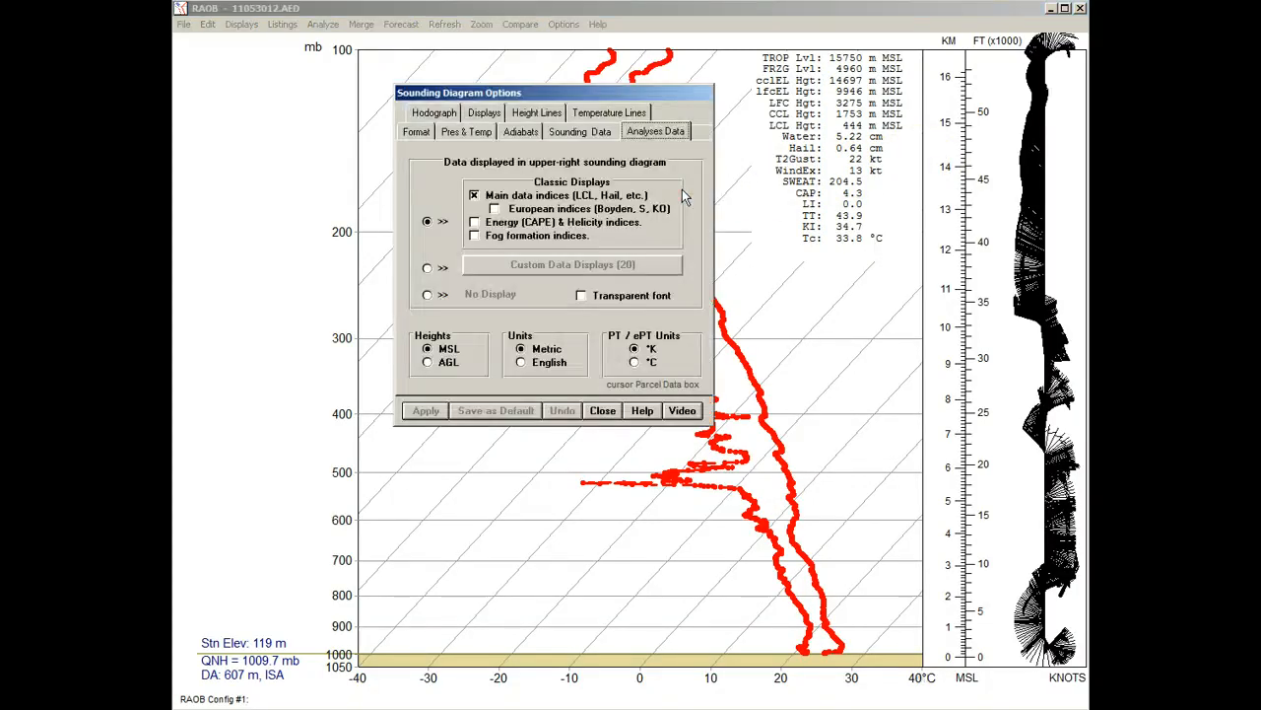
pyautogui.click(592, 134)
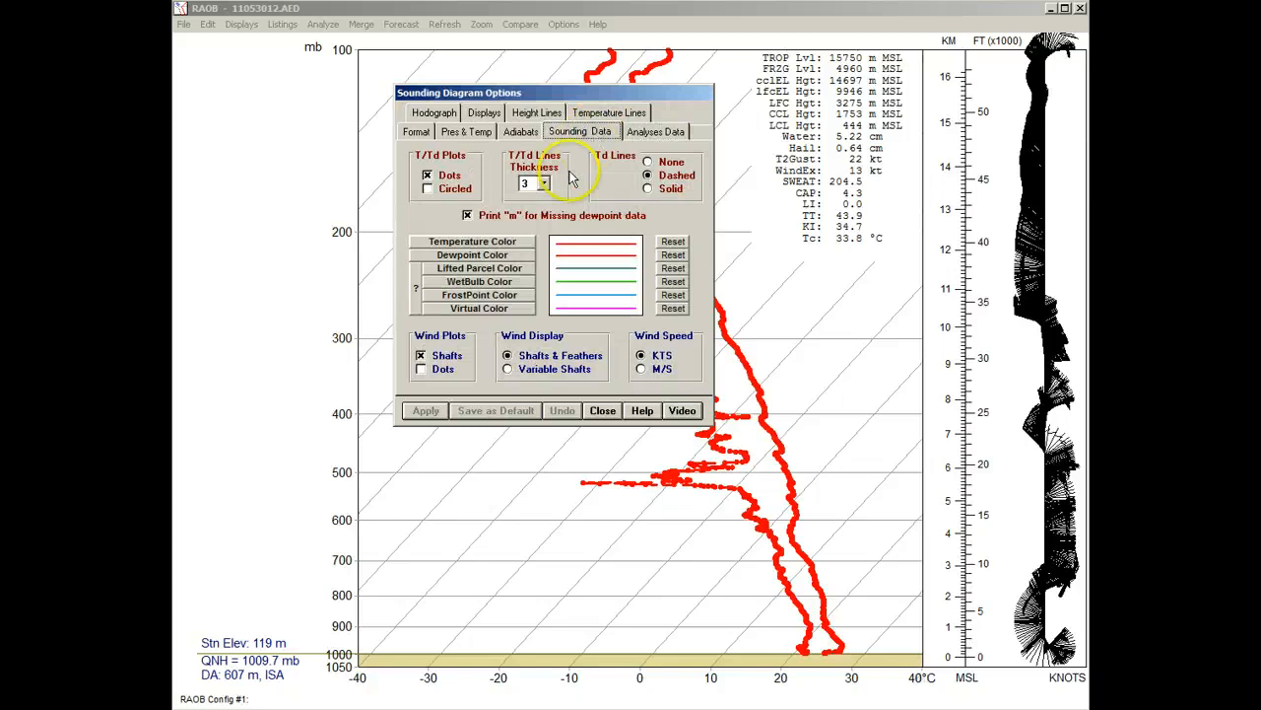
pyautogui.click(508, 370)
pyautogui.click(430, 411)
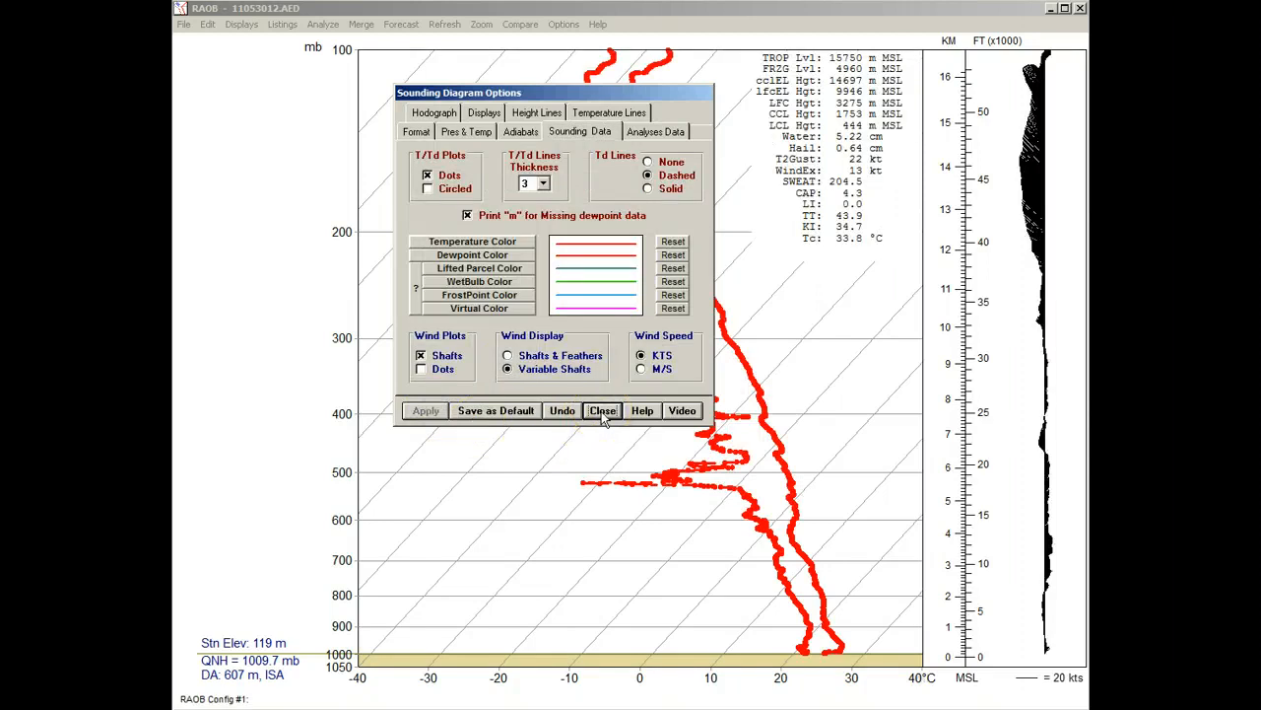
pyautogui.click(562, 411)
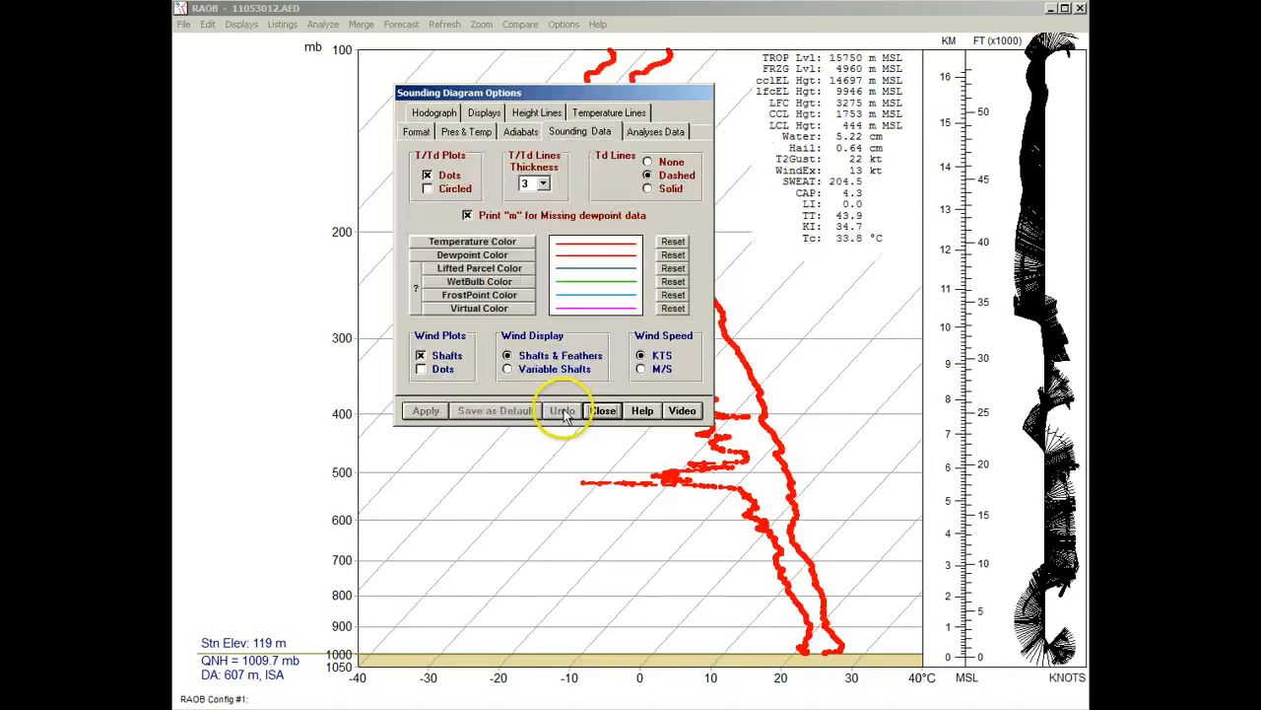
pyautogui.click(601, 411)
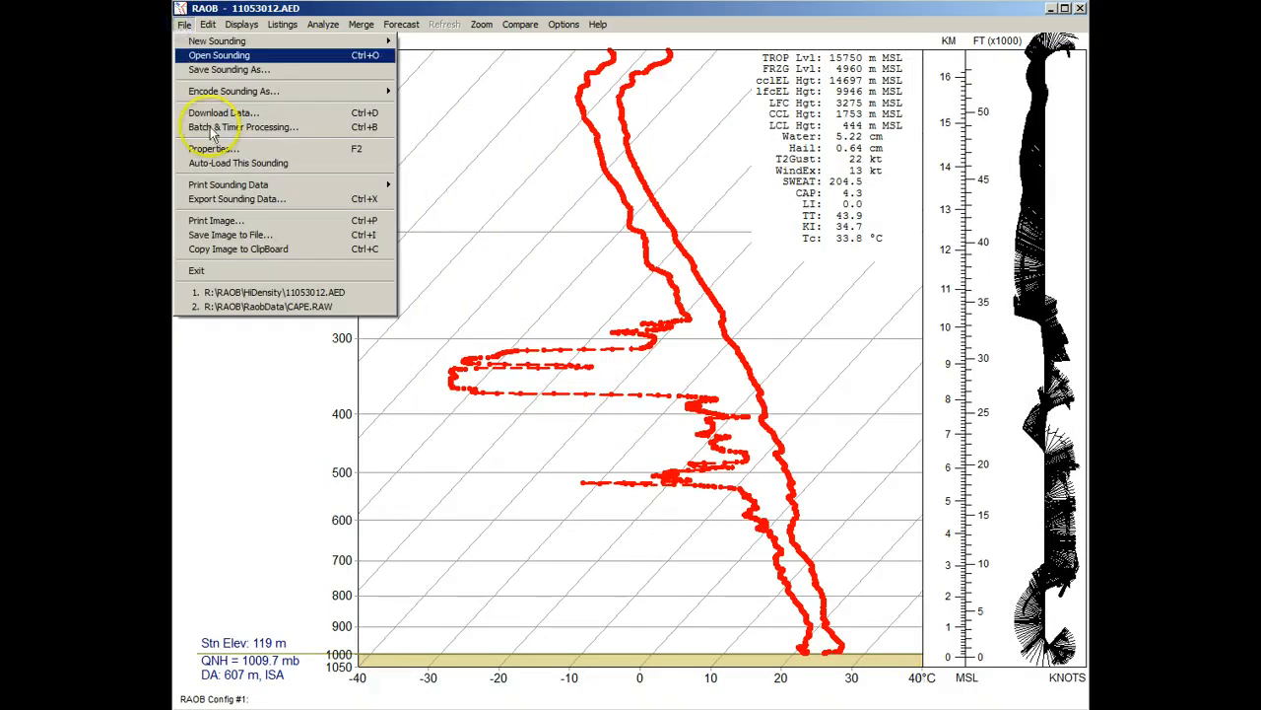
# - Reopen the recent sounding CAPE.RAW
pyautogui.click(286, 306)
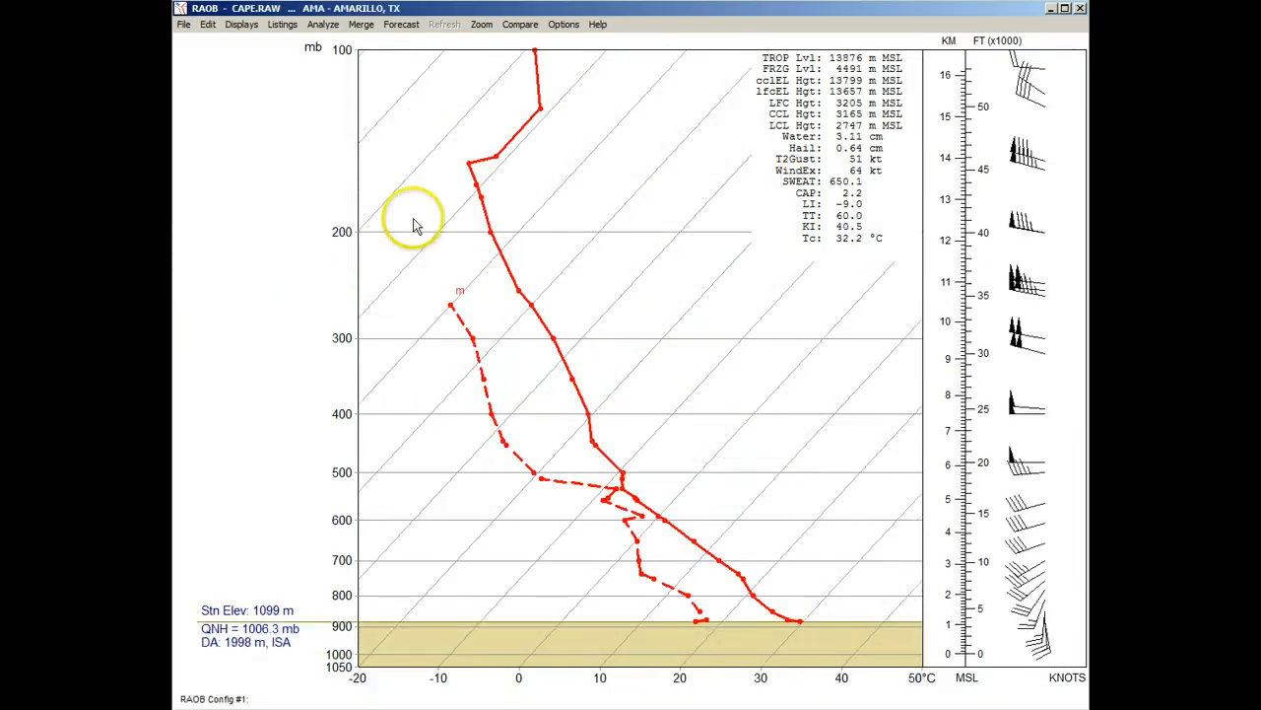
# - Apply the Left wind plot feather orientation and return it to via Default Hemisphere
pyautogui.click(564, 25)
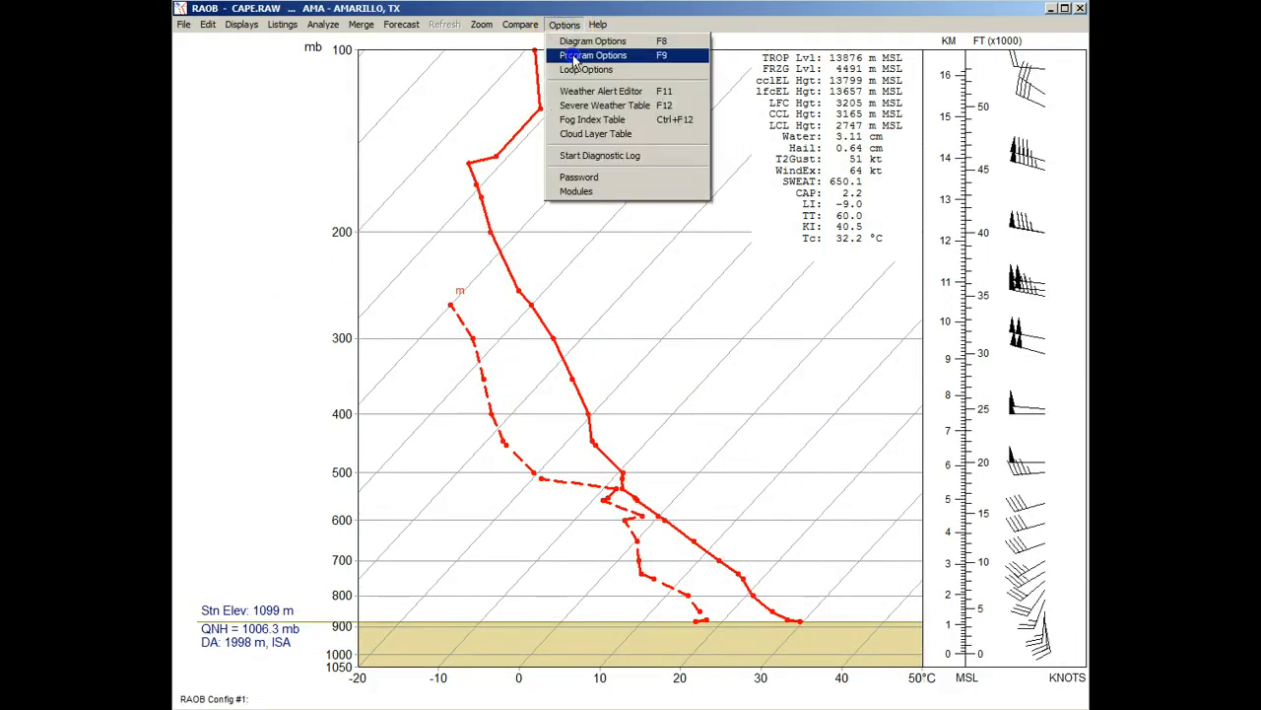
pyautogui.click(575, 56)
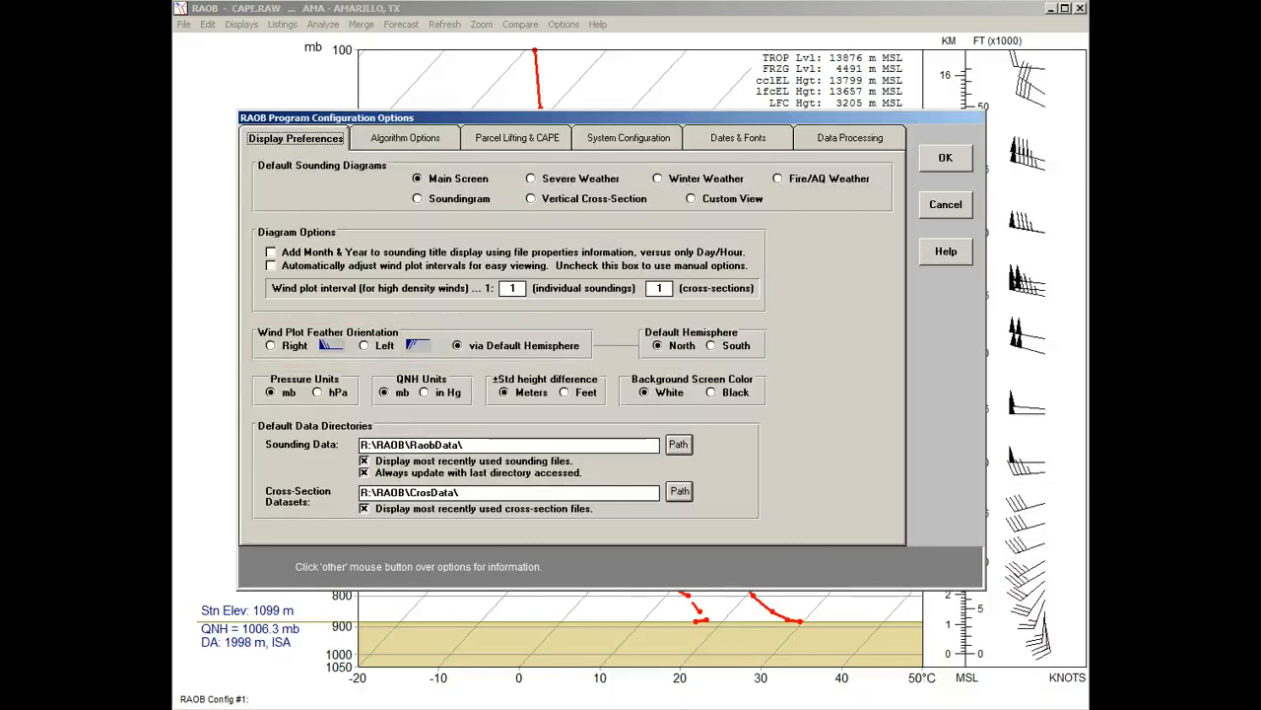
pyautogui.click(365, 347)
pyautogui.click(945, 160)
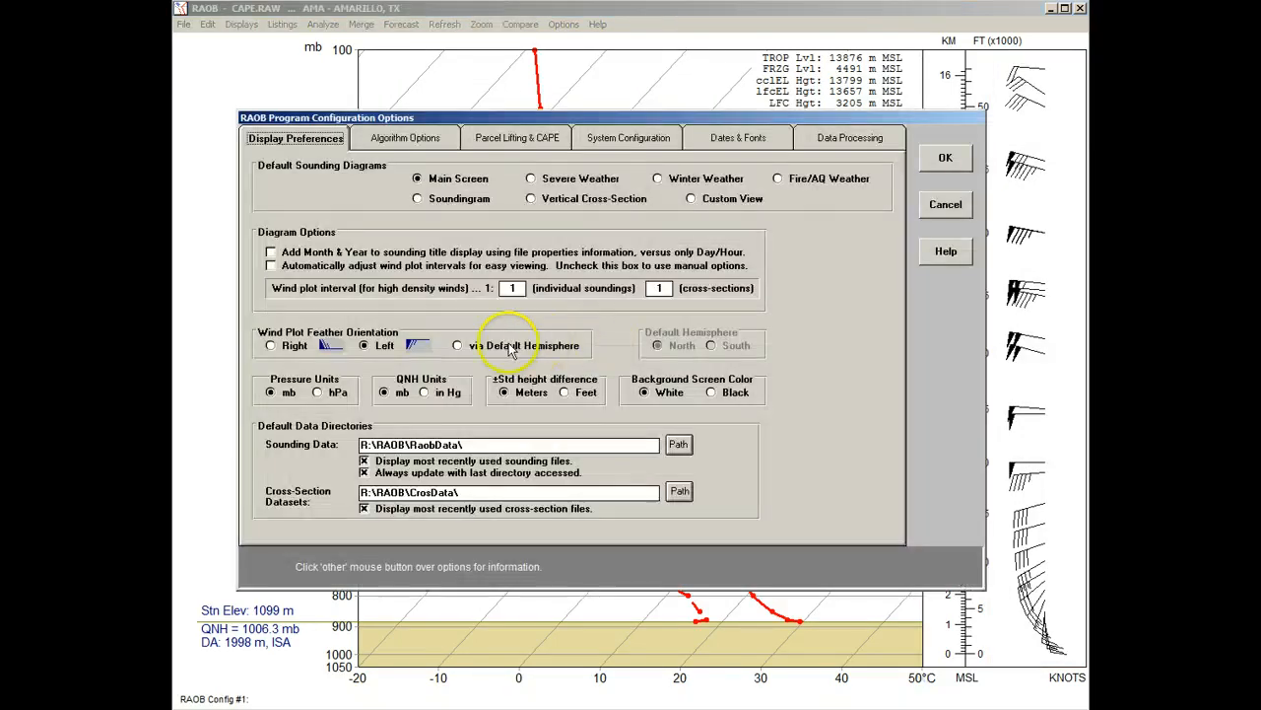
pyautogui.click(457, 345)
pyautogui.click(943, 174)
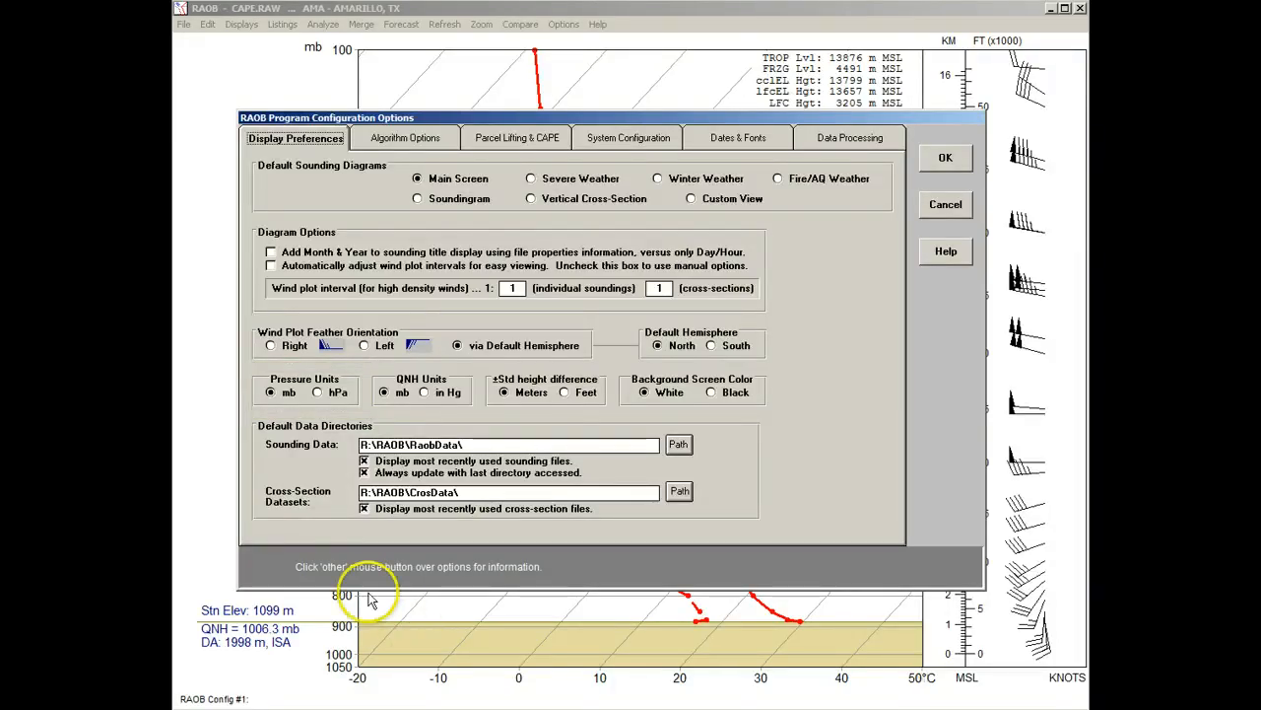
# - Set the pressure units to hPa in the program configuration options
pyautogui.click(317, 392)
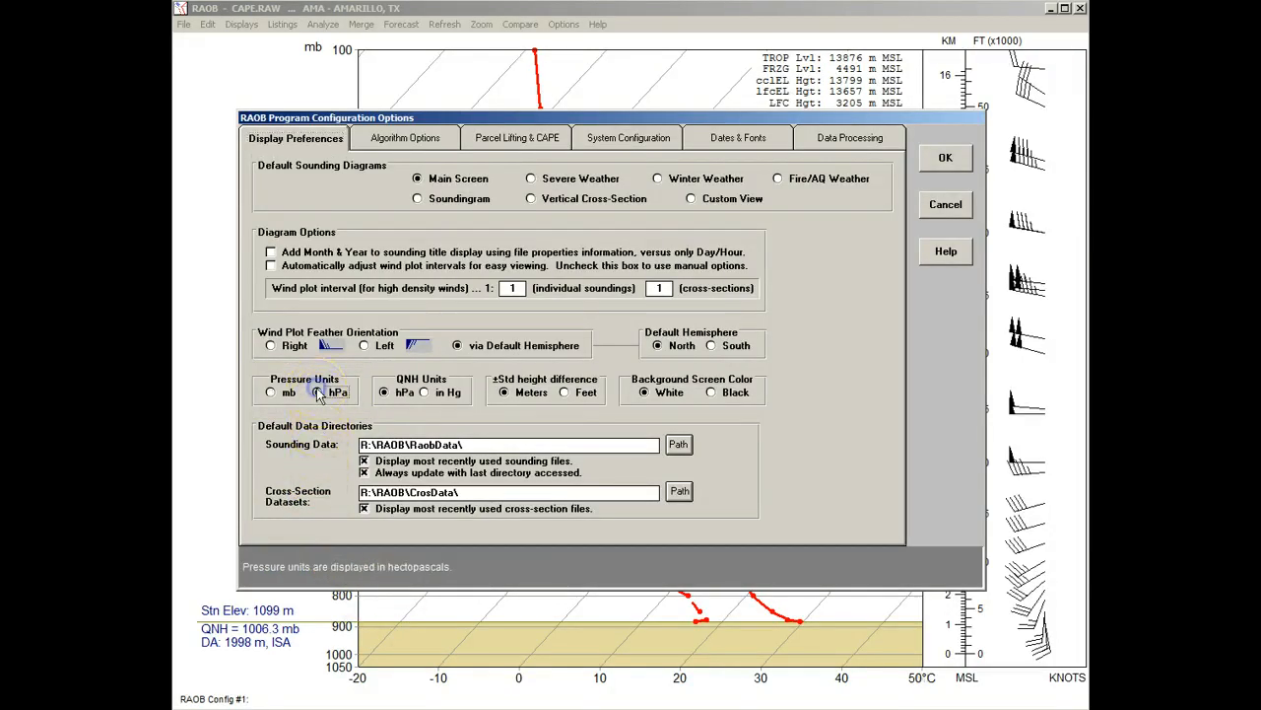
pyautogui.click(943, 163)
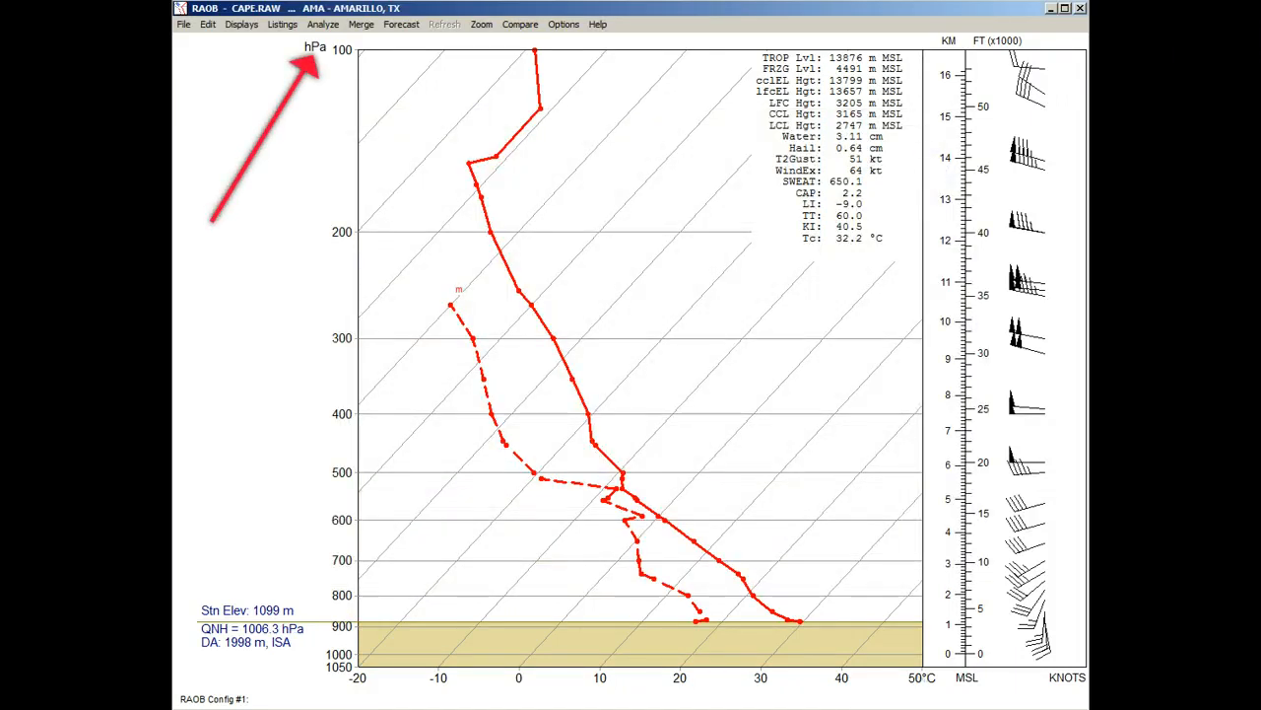
pyautogui.click(281, 24)
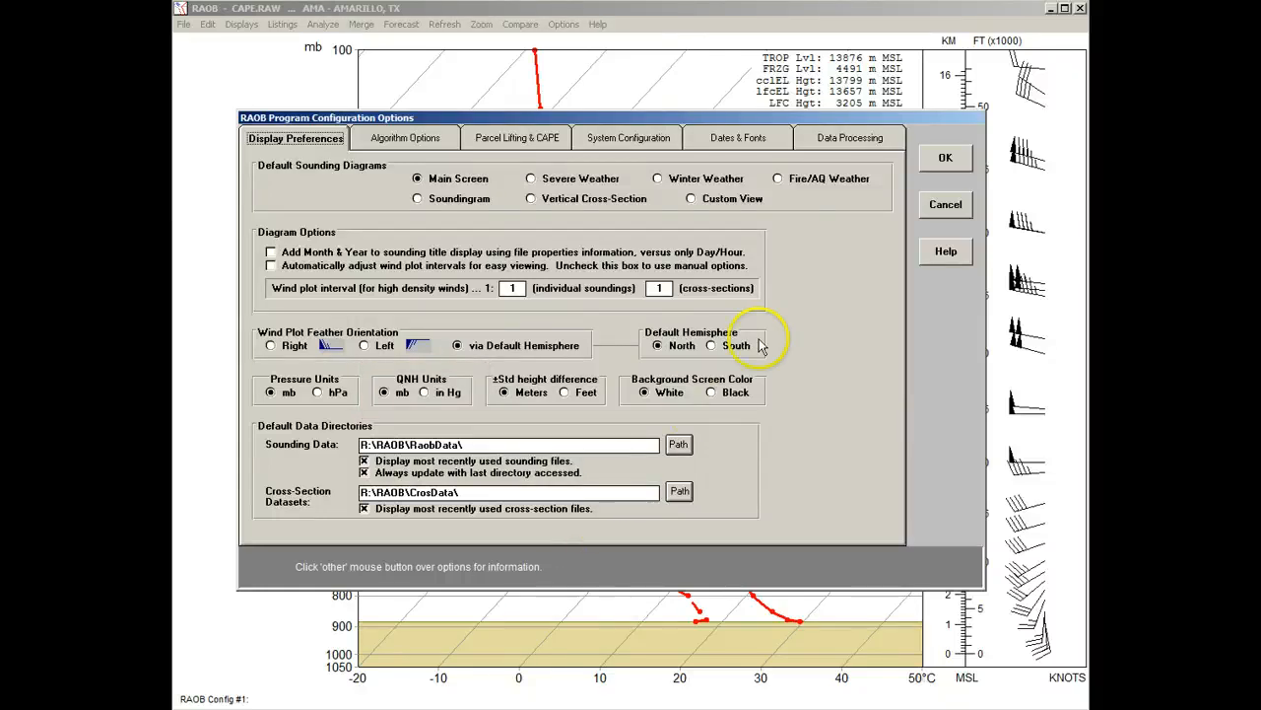
# - Close the program configuration options and enable Draw surface line in the sounding diagram's format options
pyautogui.click(943, 157)
pyautogui.click(636, 307)
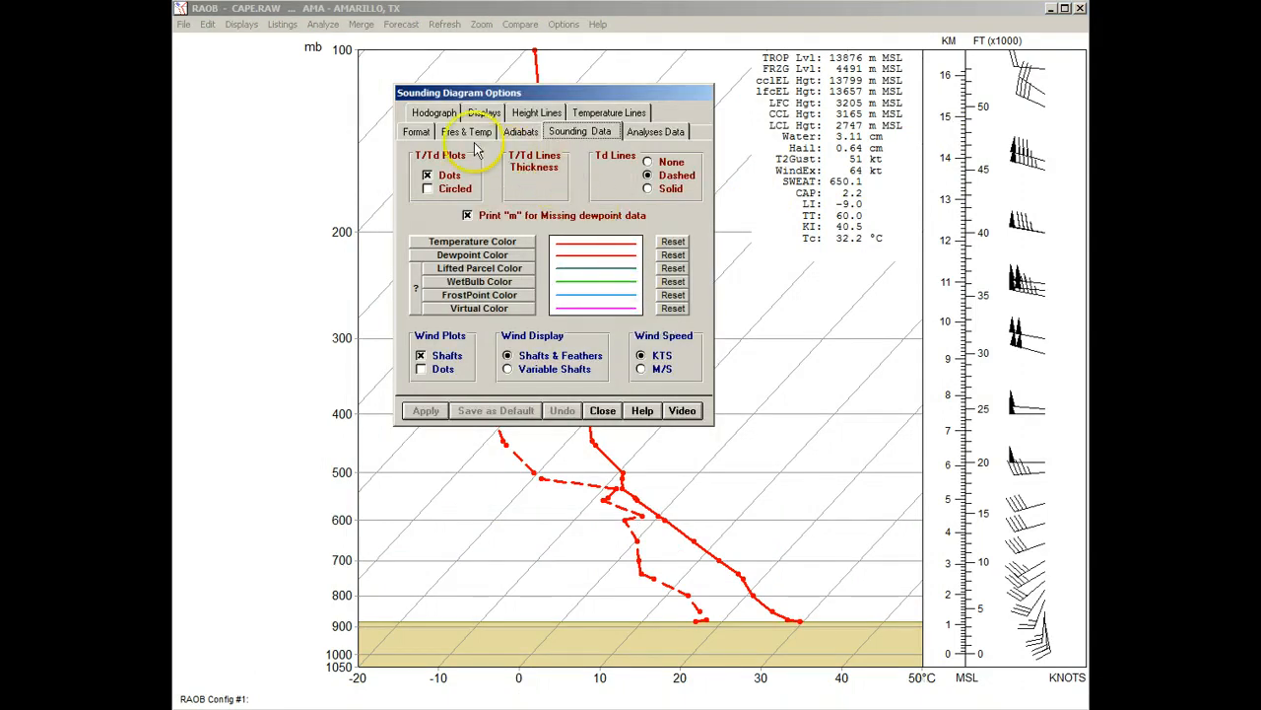
pyautogui.click(417, 133)
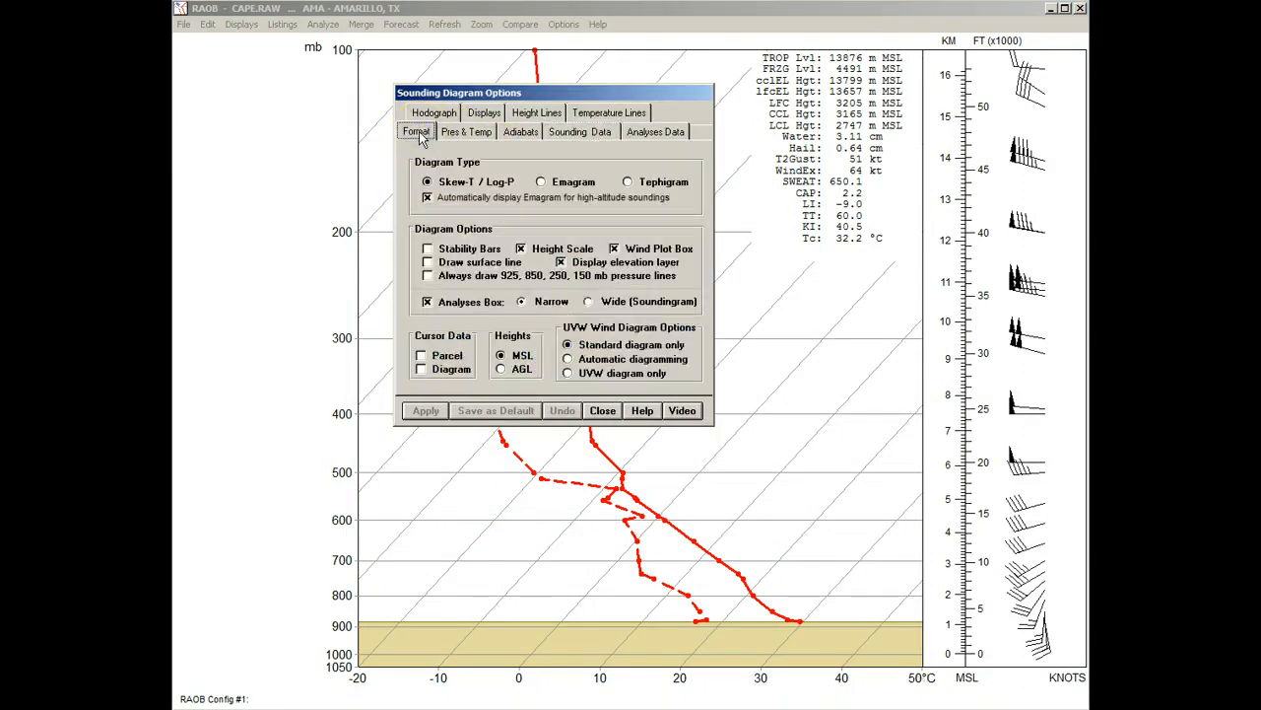
pyautogui.click(428, 263)
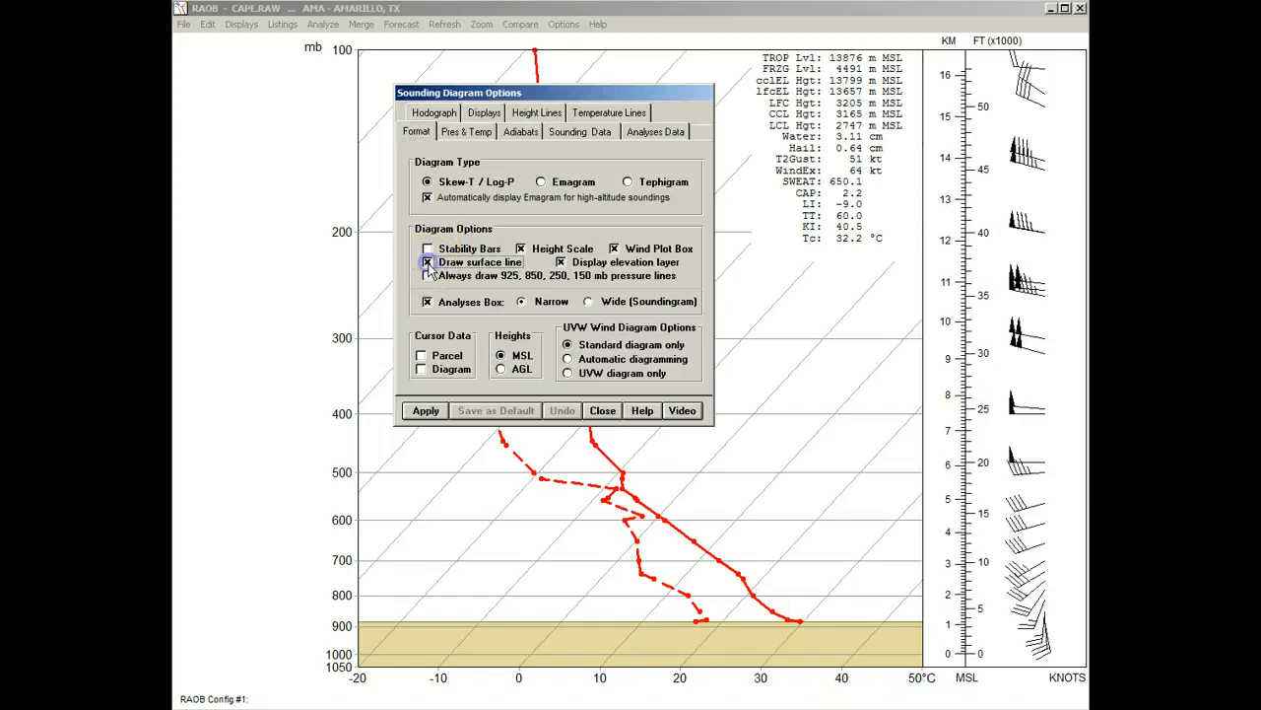
pyautogui.click(419, 412)
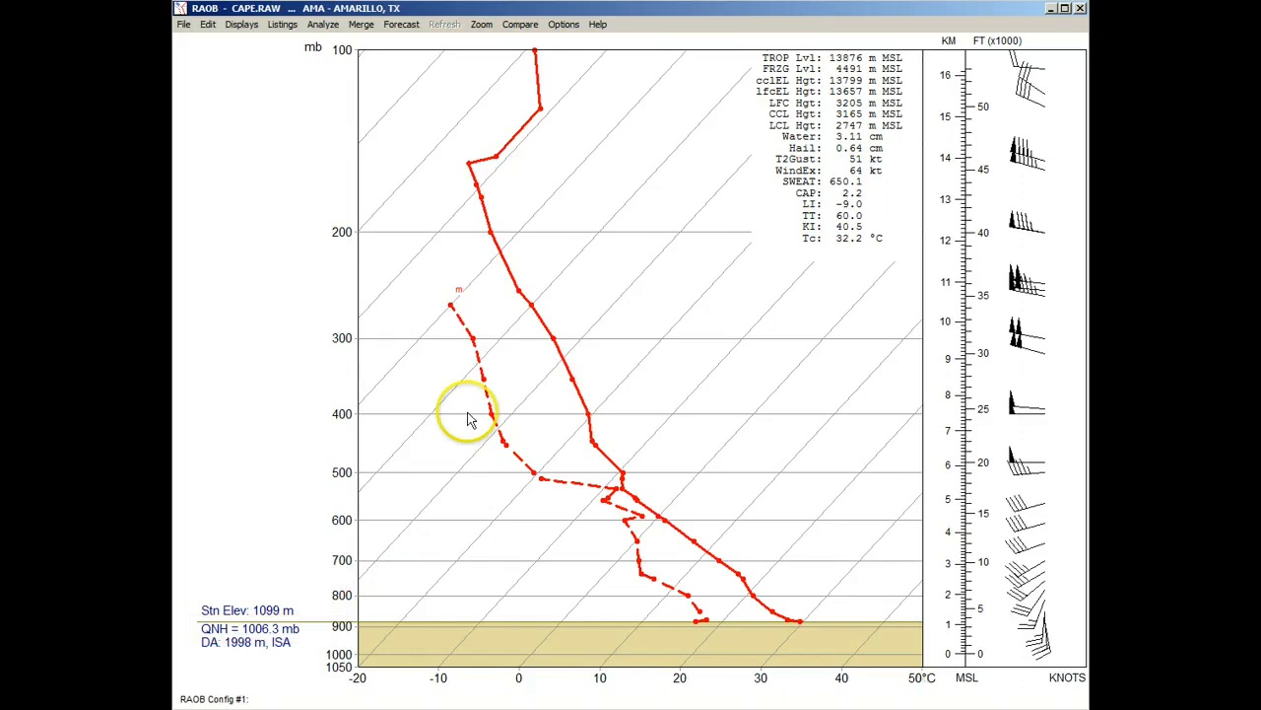
# - Set the QNH units to in Hg in the program configuration options
pyautogui.click(564, 24)
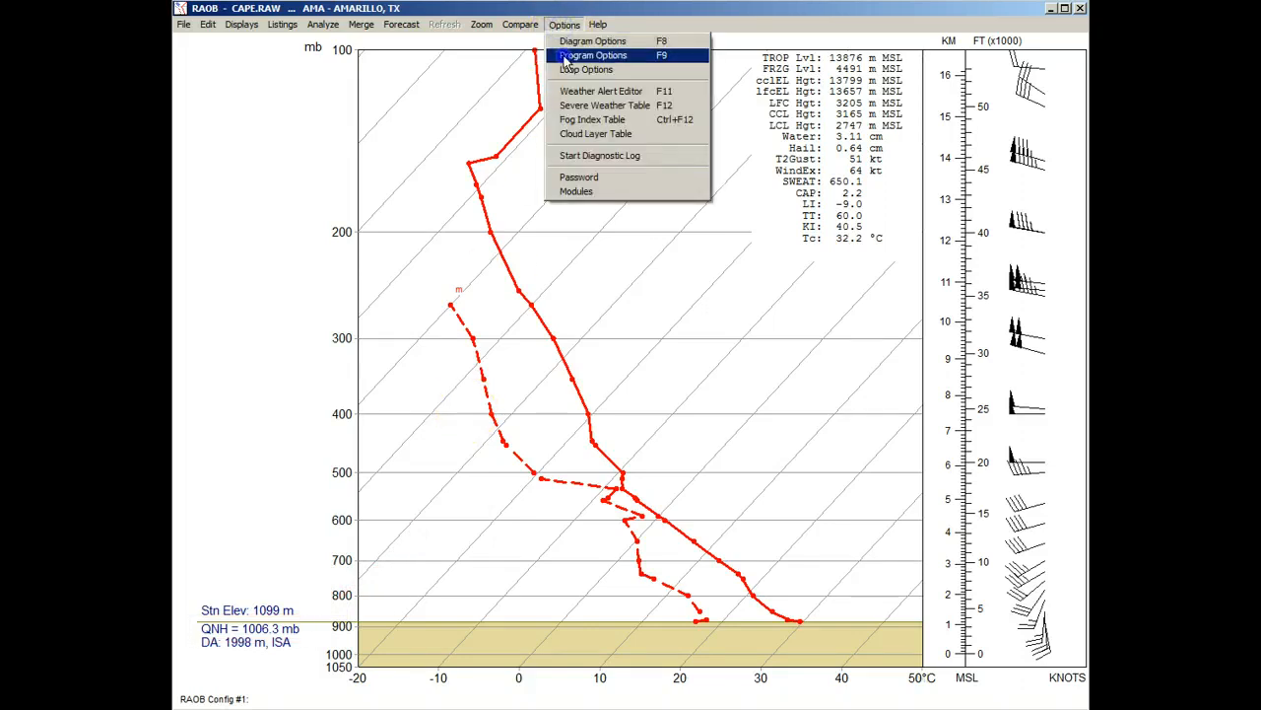
pyautogui.click(591, 55)
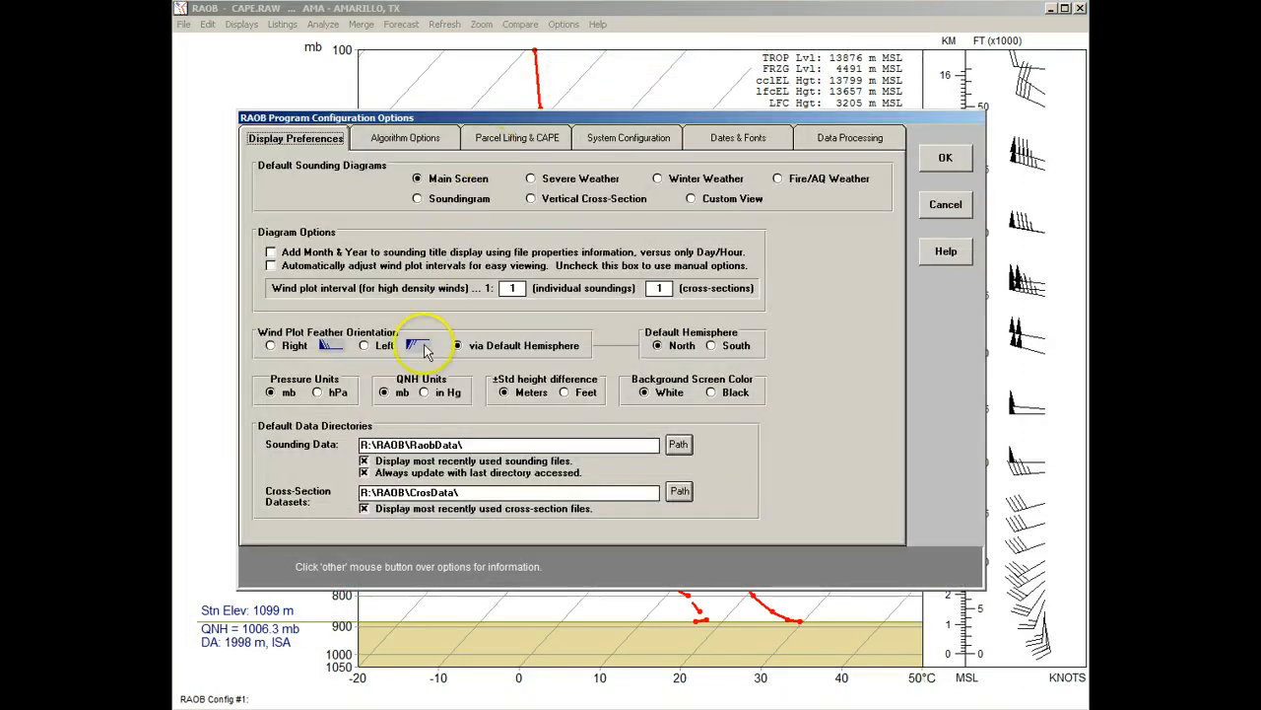
pyautogui.click(425, 392)
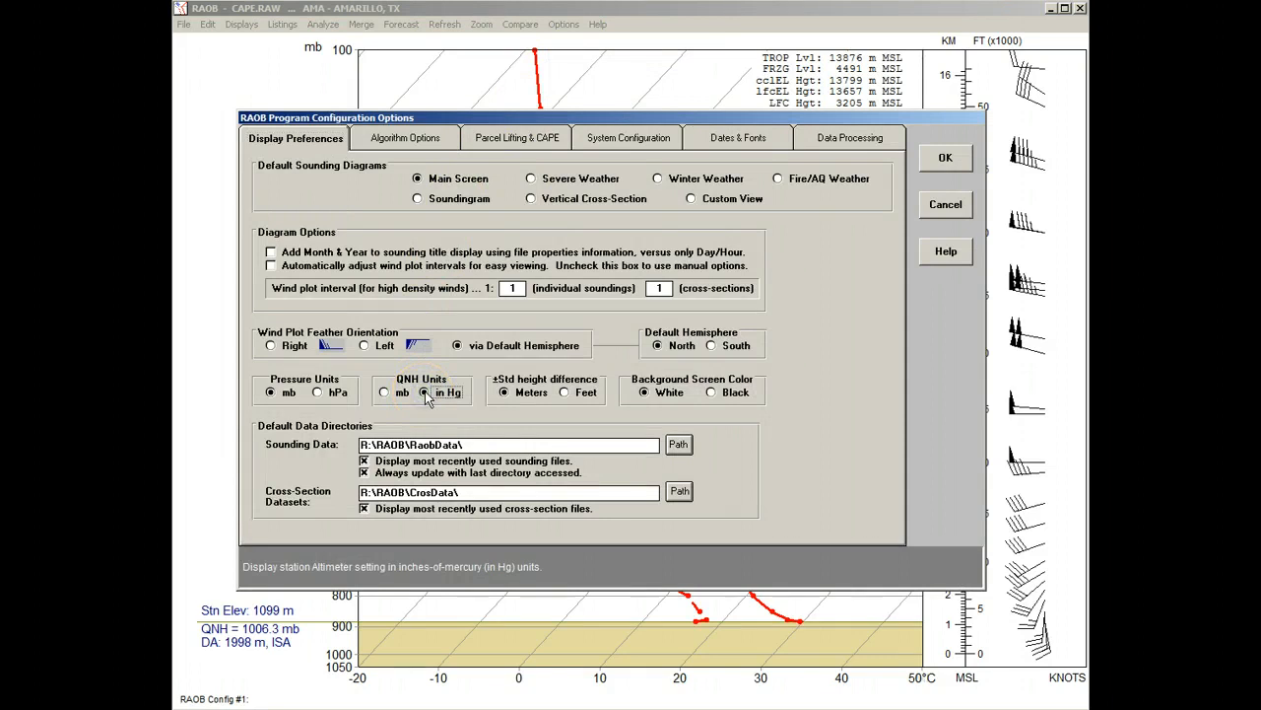
pyautogui.click(945, 158)
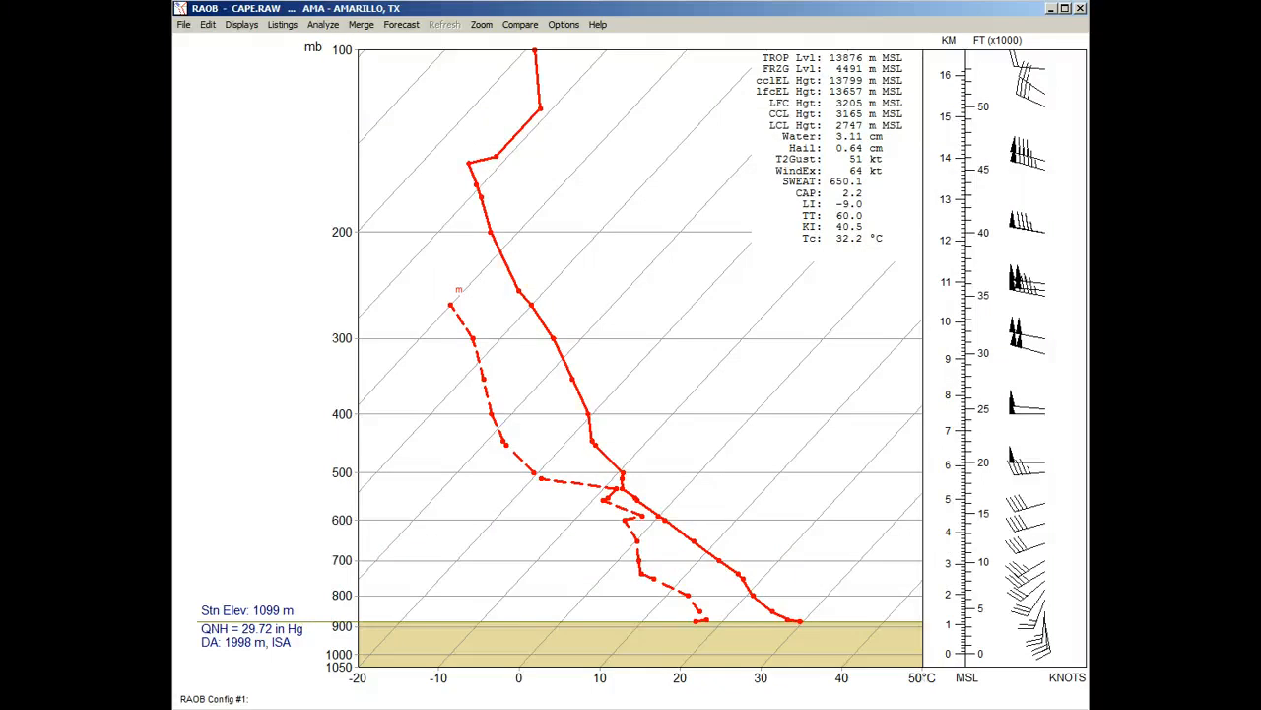
# - Look up the explanation of the ±Std height difference Meters option in the program configuration options and close them
pyautogui.click(564, 23)
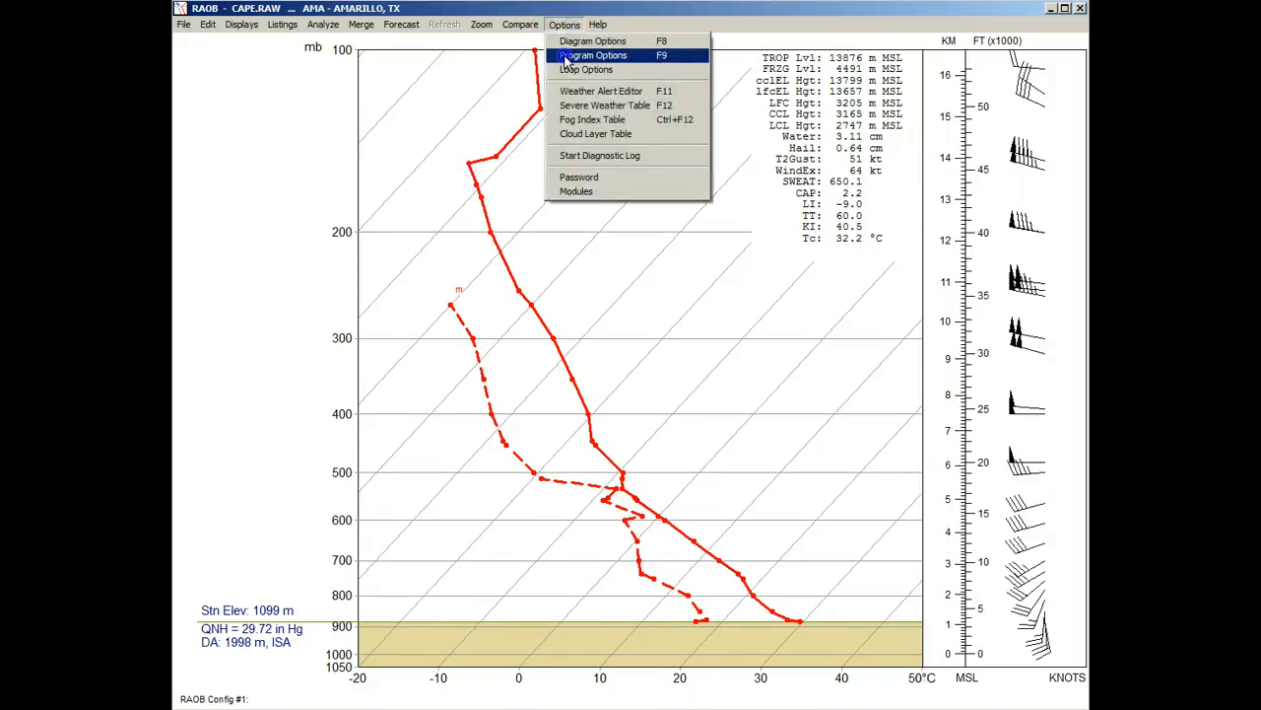
pyautogui.click(565, 57)
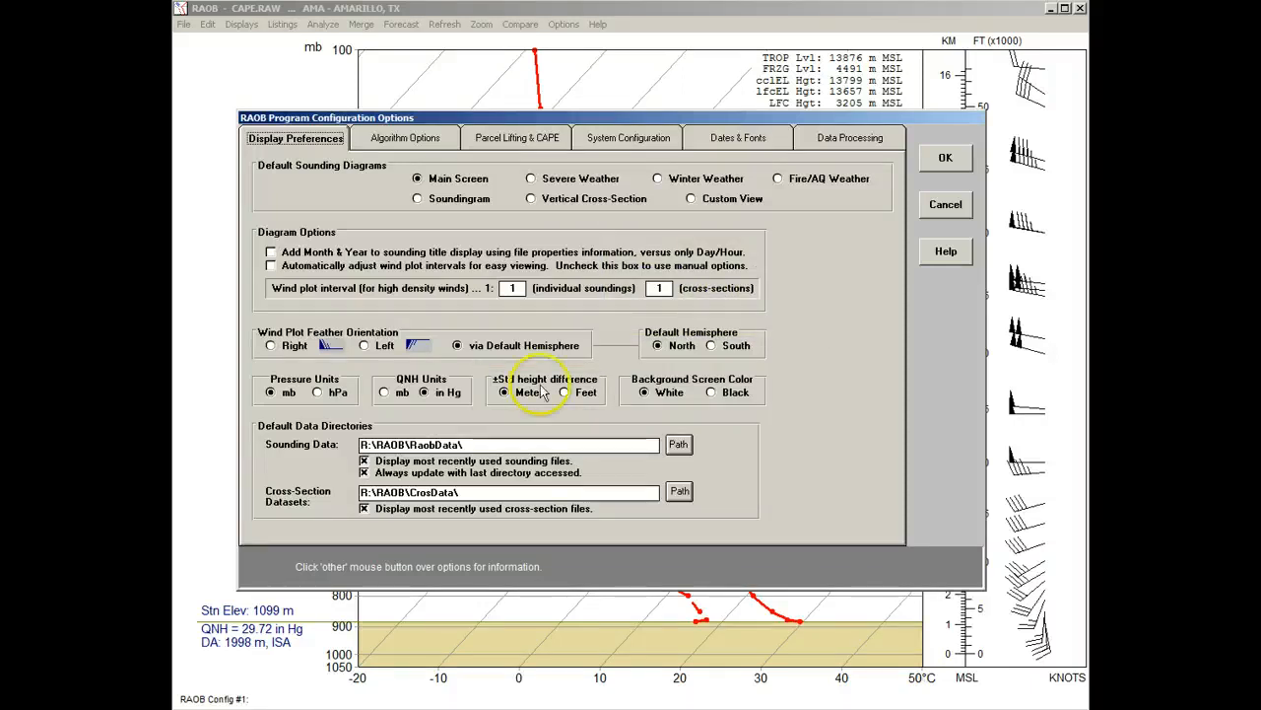
pyautogui.rightClick(505, 392)
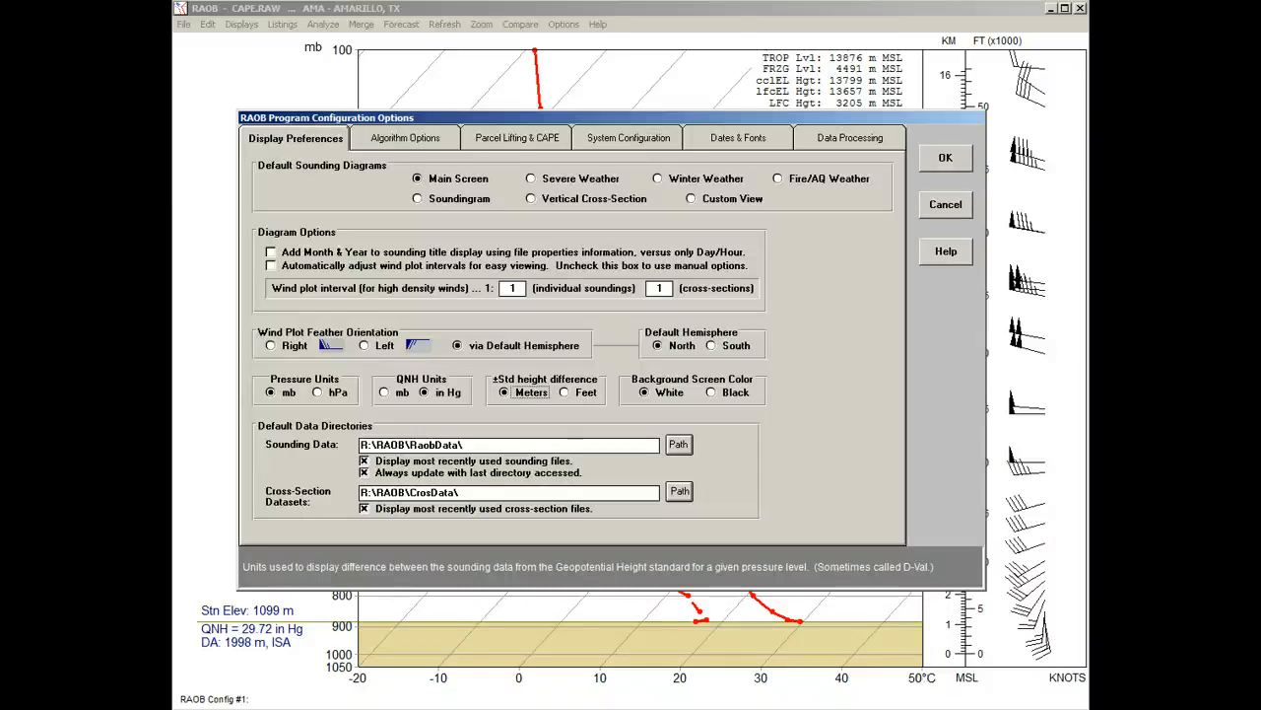
pyautogui.click(944, 160)
pyautogui.click(944, 161)
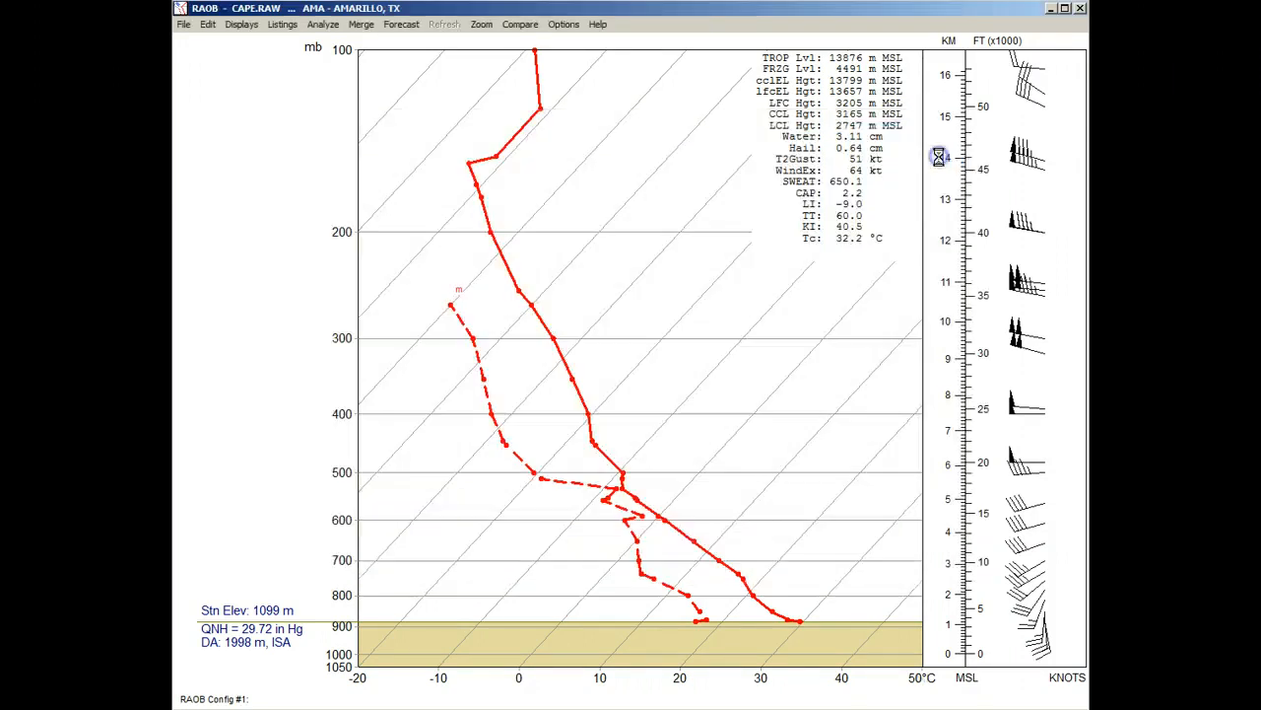
# - Enable the Parcel cursor data in the sounding diagram's format options and close the dialog
pyautogui.rightClick(653, 289)
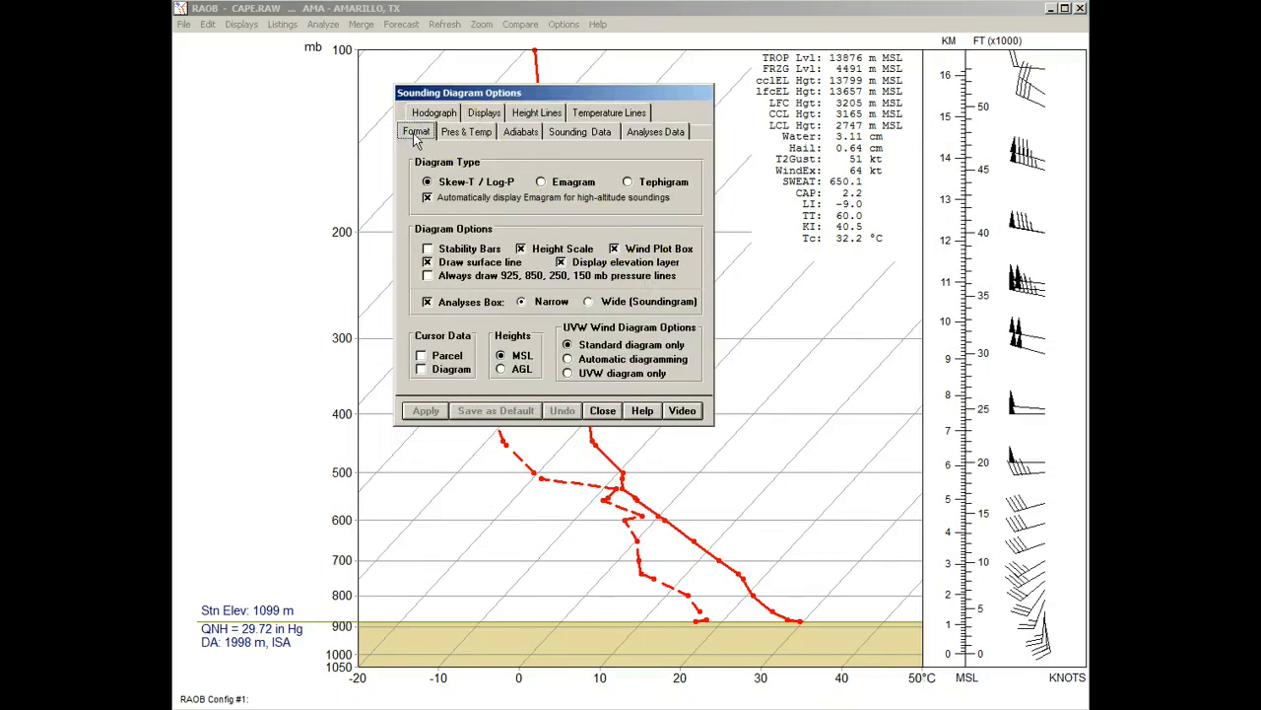
pyautogui.click(421, 357)
pyautogui.click(602, 410)
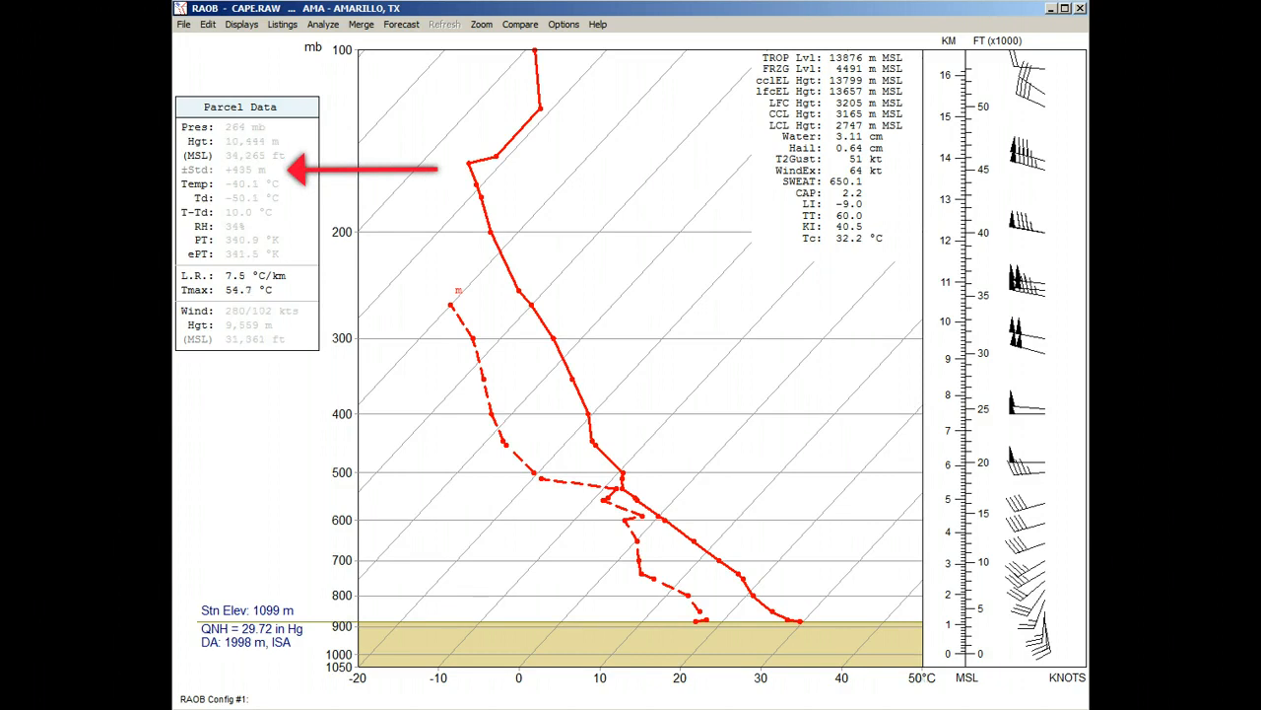
# - Examine the ±Std height difference in the parcel data along the temperature trace down to its surface point
pyautogui.click(595, 449)
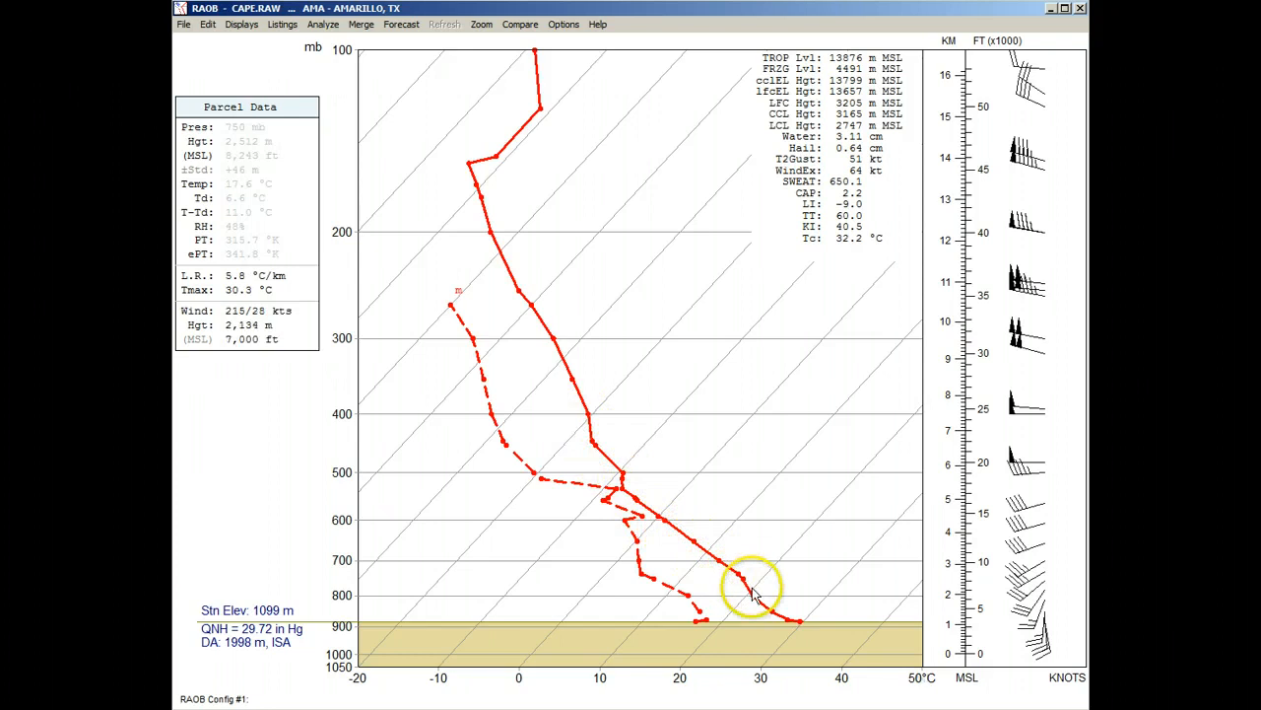
pyautogui.click(801, 623)
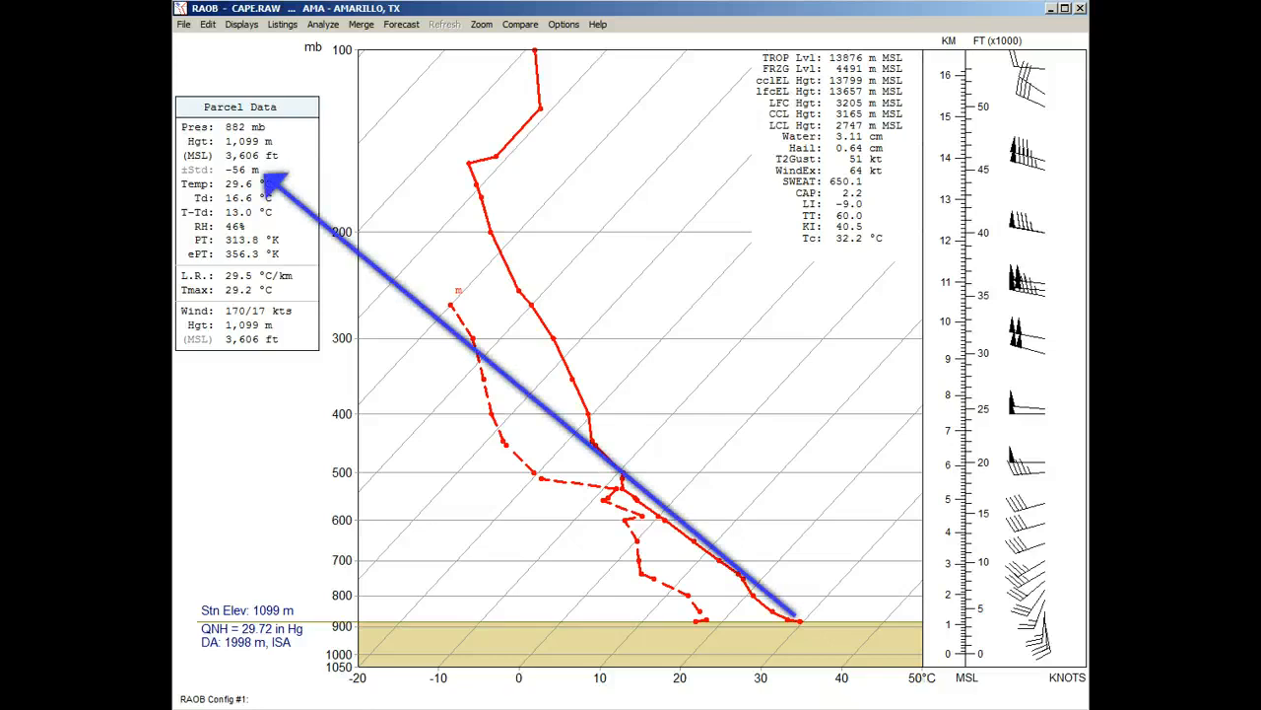
pyautogui.click(801, 623)
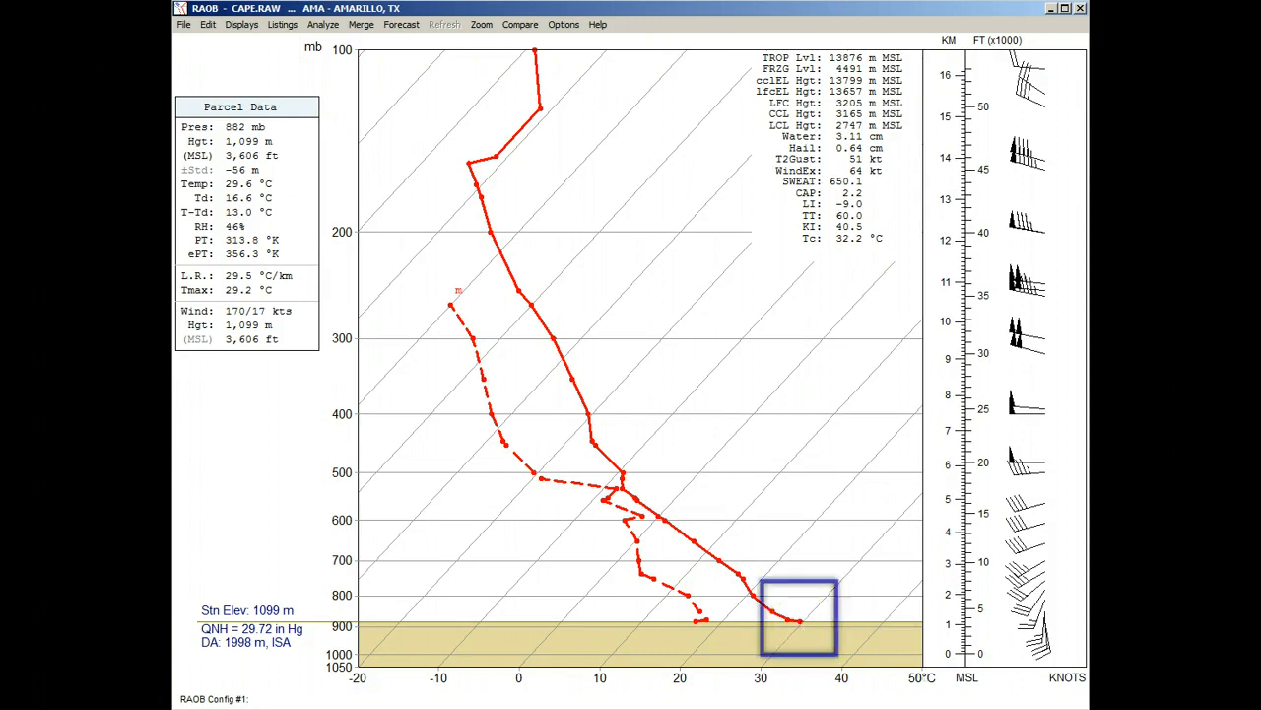
# - Examine the surface level's D-Value in the sounding's Complete Listing and close the listings
pyautogui.click(801, 623)
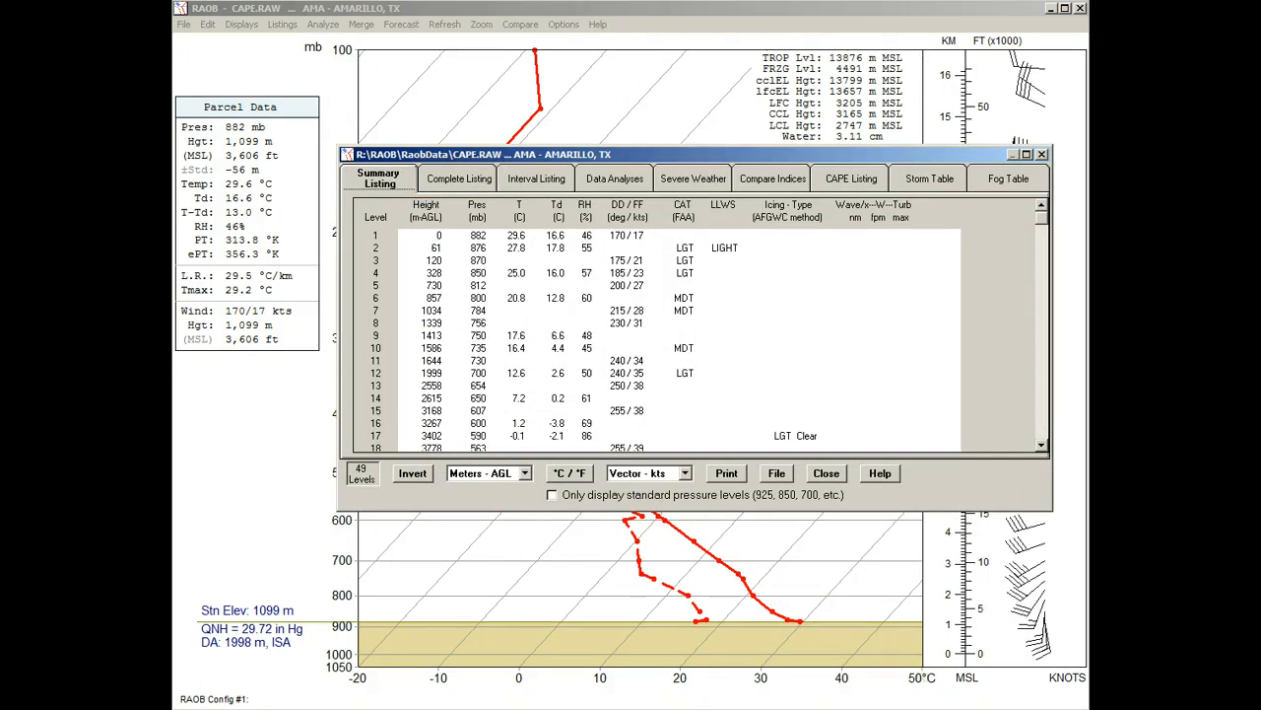
pyautogui.click(461, 179)
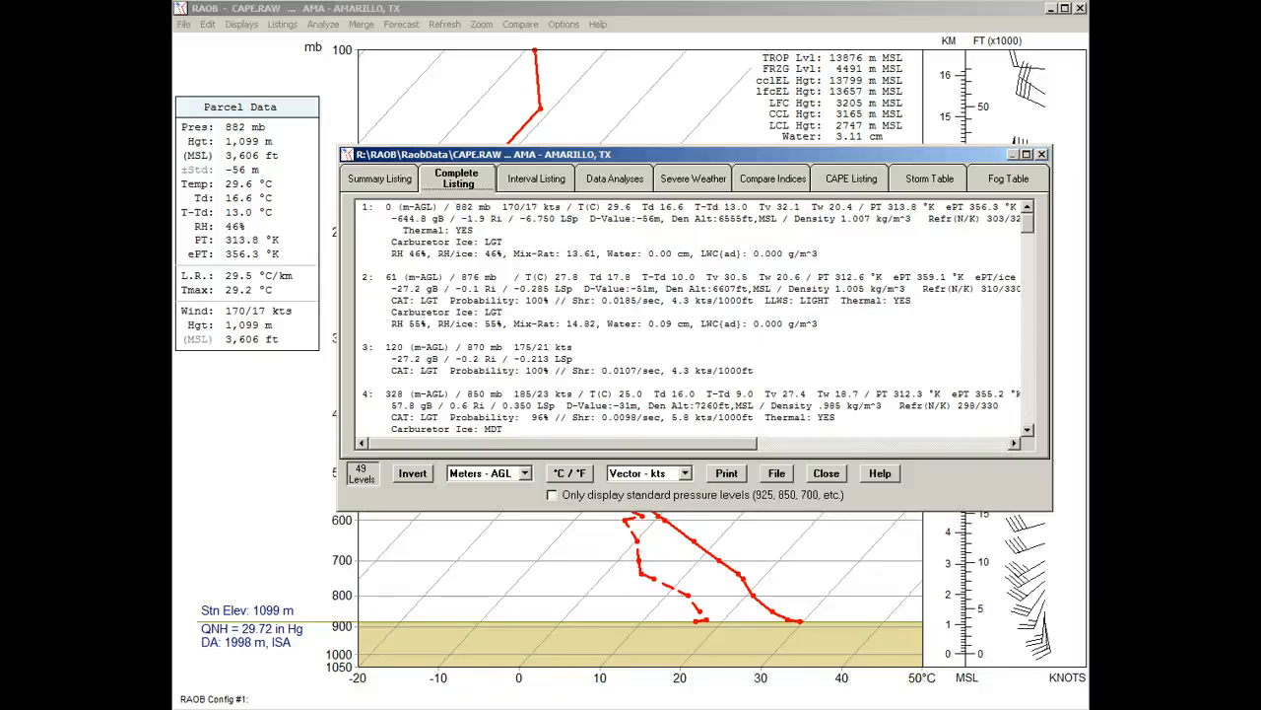
pyautogui.press('Escape')
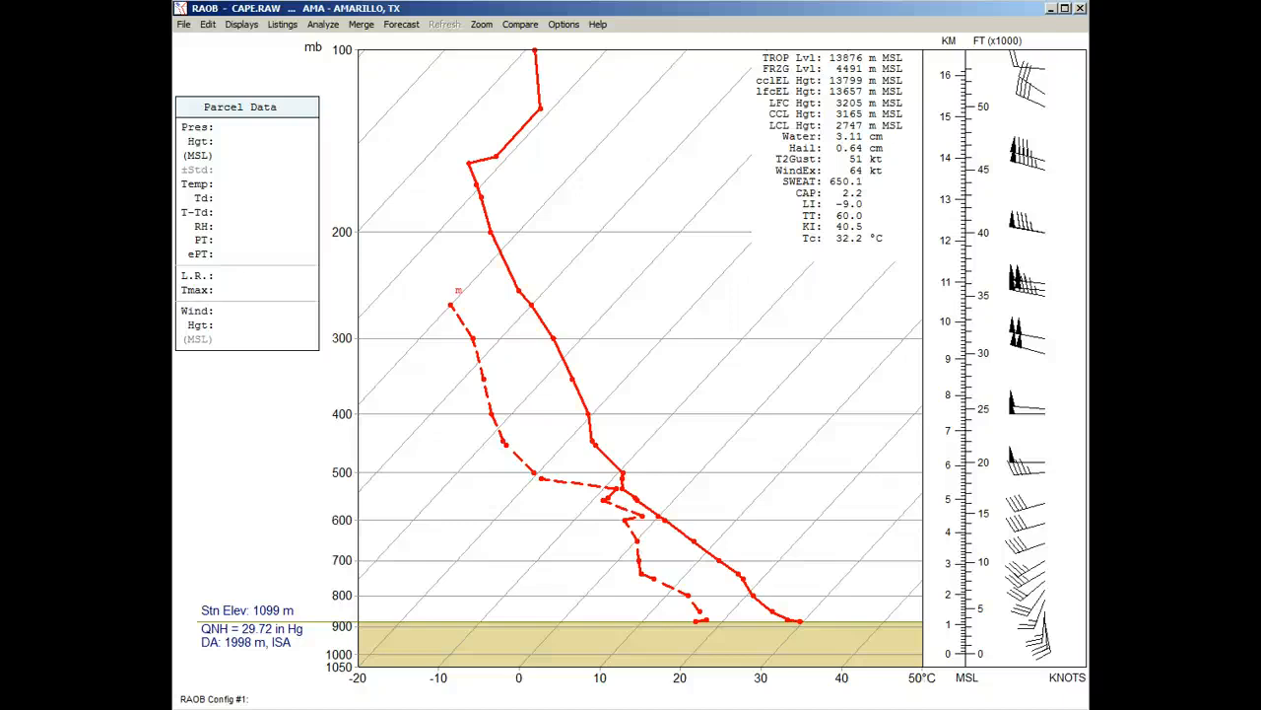
# - Switch to the Cross-Section display and load the recent dataset Simple.txt
pyautogui.click(242, 23)
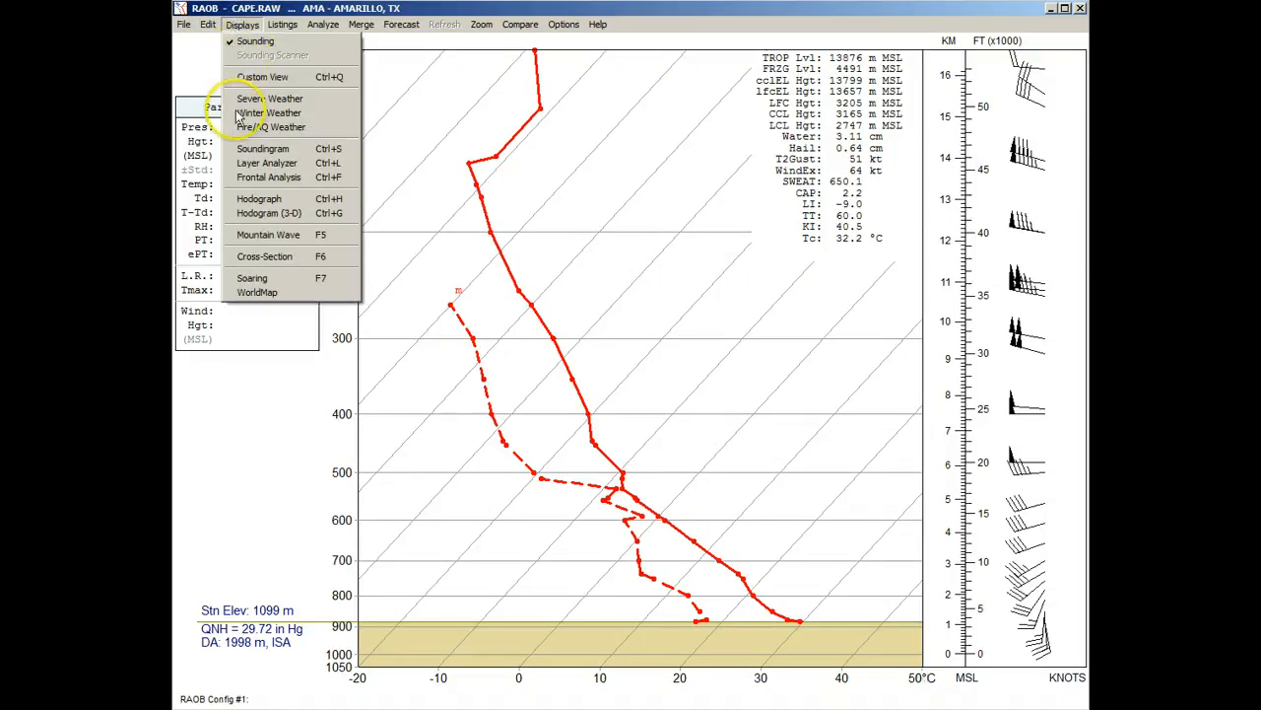
pyautogui.click(259, 256)
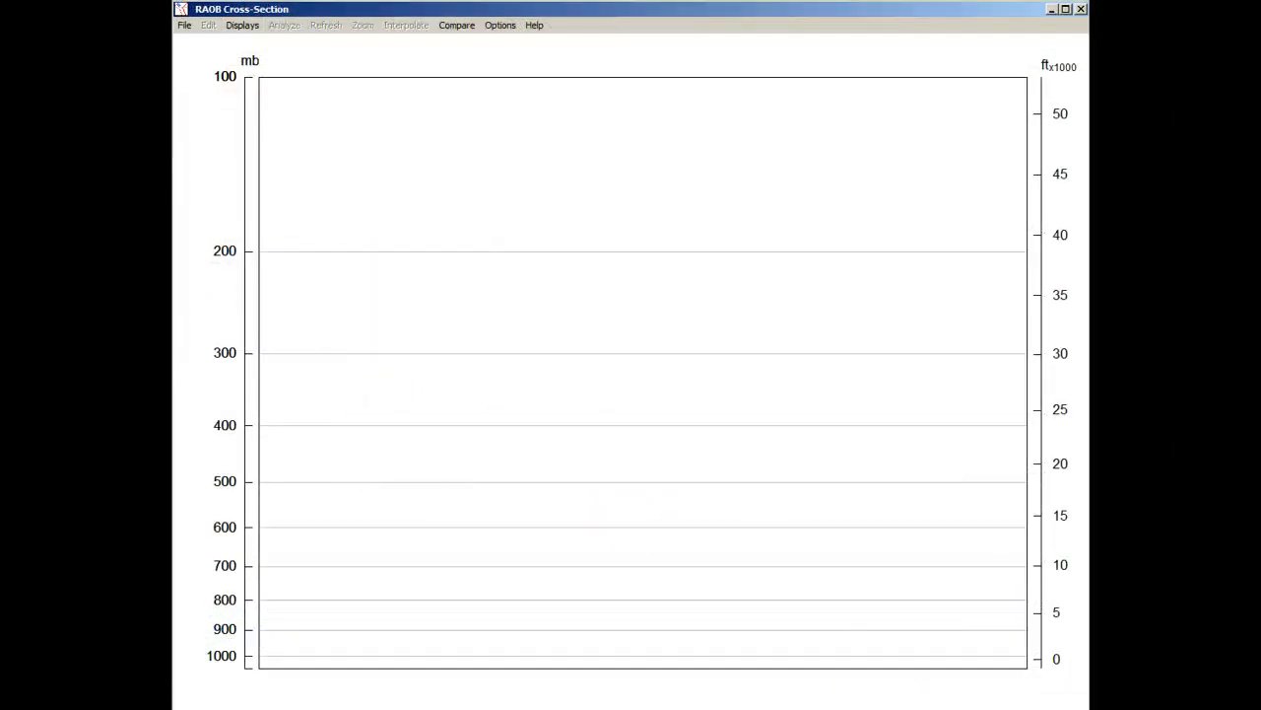
pyautogui.click(184, 25)
pyautogui.click(221, 221)
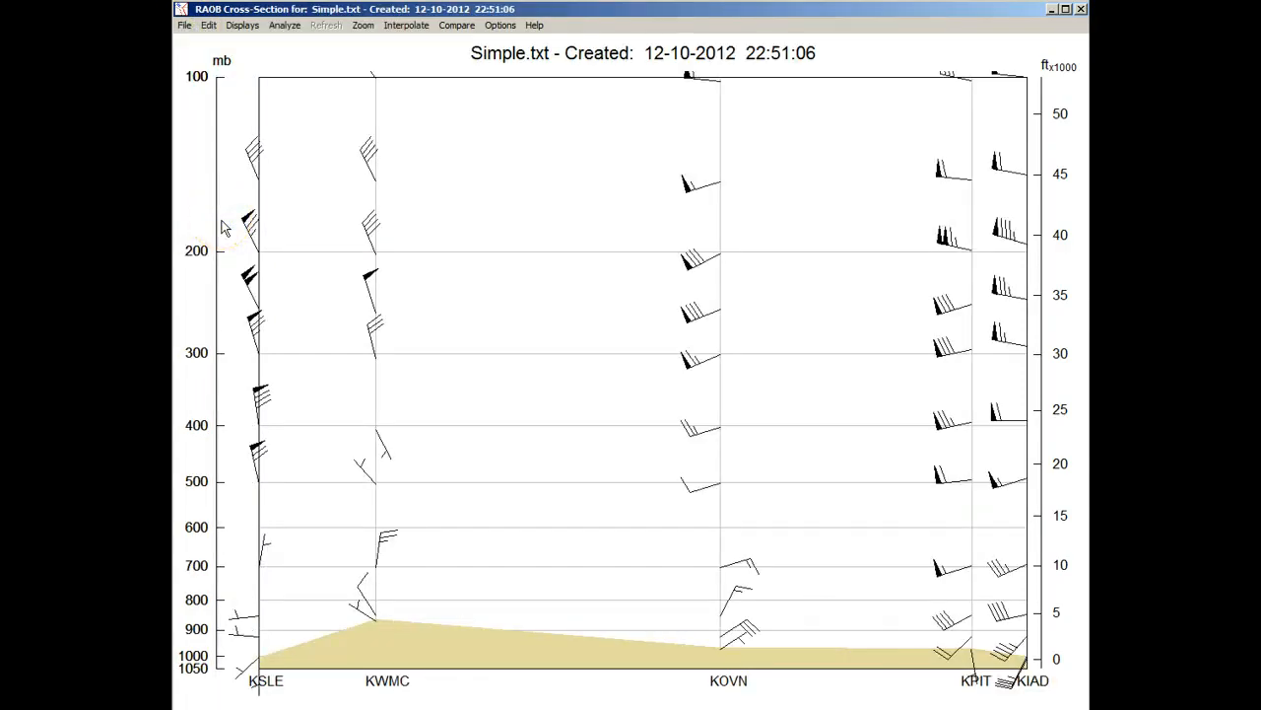
# - Plot the D-Value contour analysis on the cross-section and close the list of analyses
pyautogui.click(284, 25)
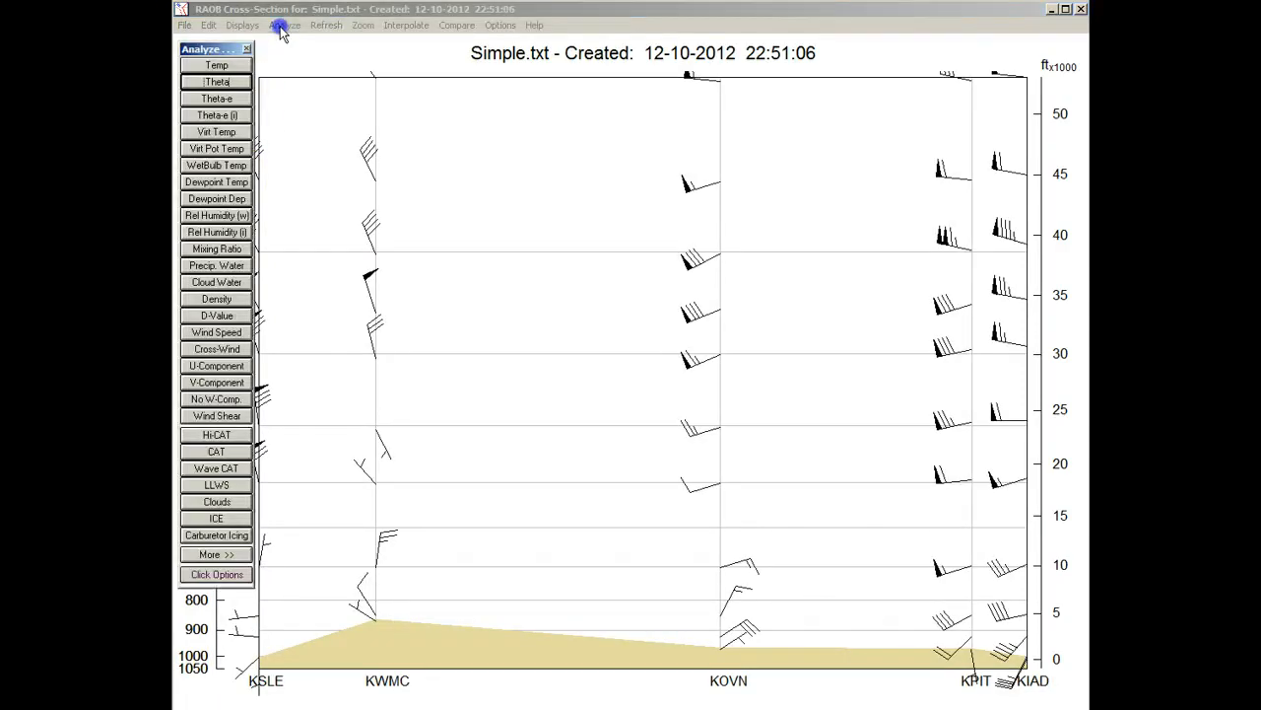
pyautogui.click(197, 315)
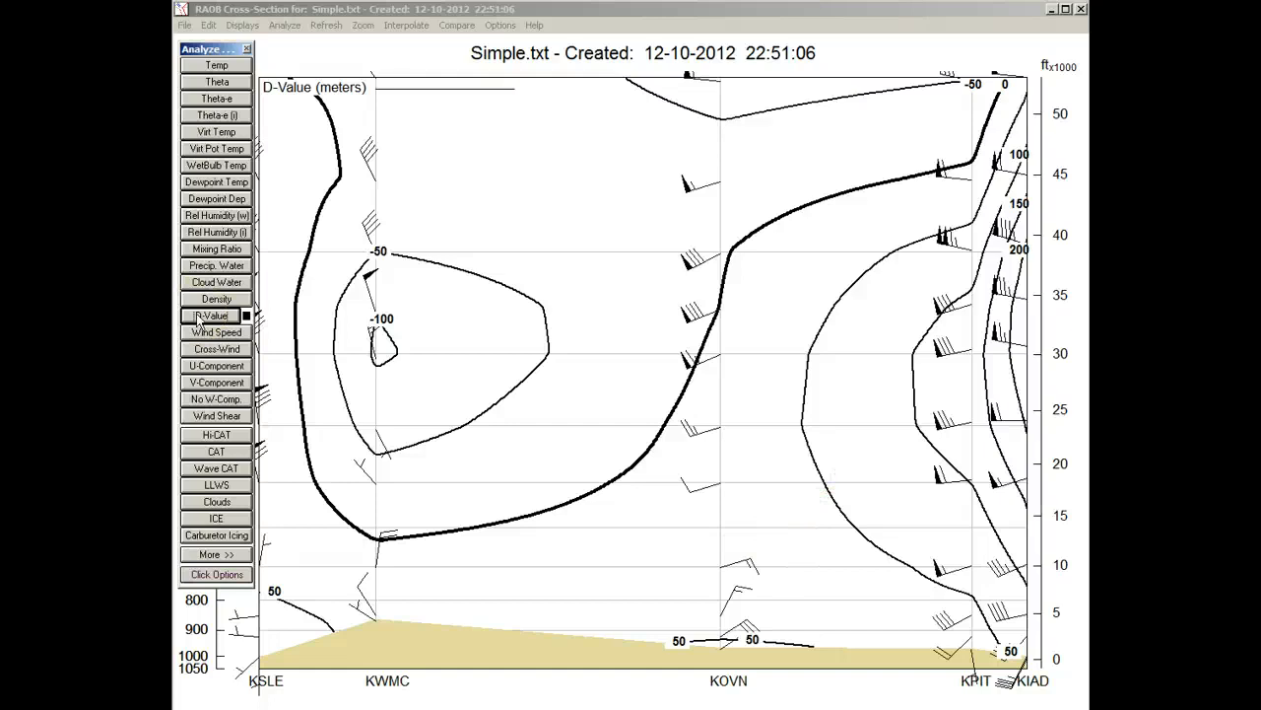
pyautogui.click(247, 49)
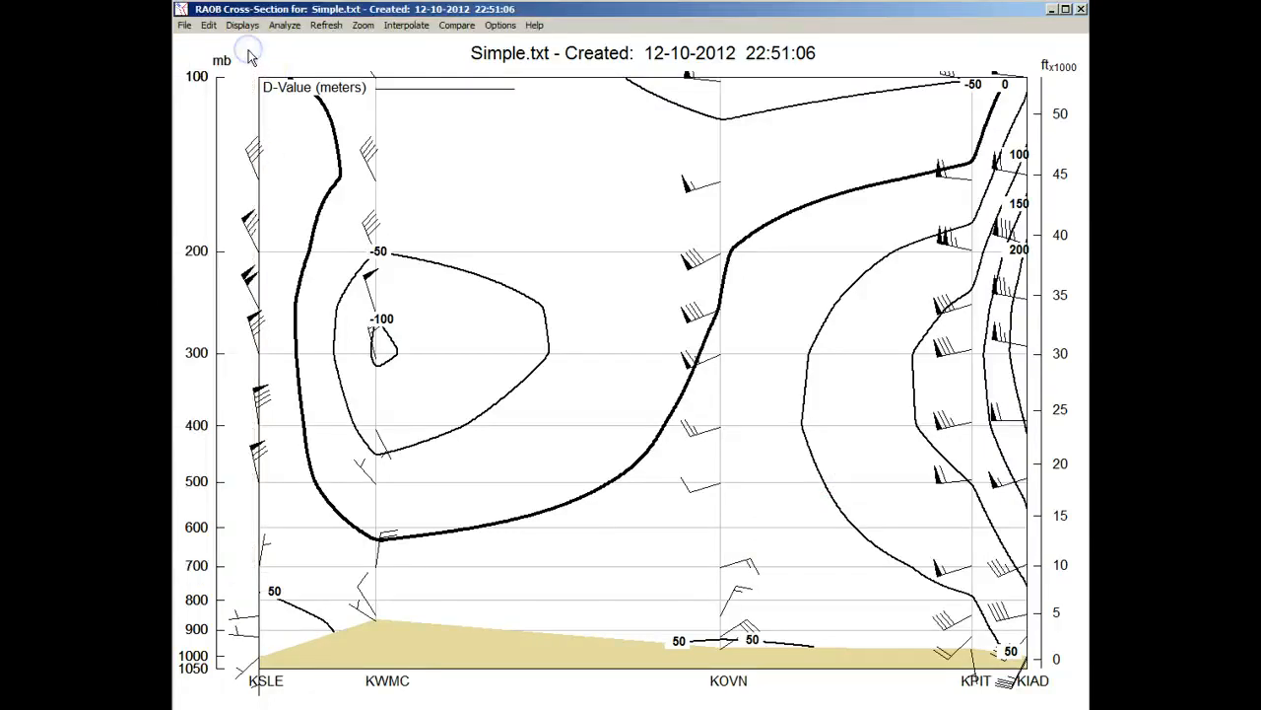
# - Turn on spectrum colors for the cross-section's 1st analysis, apply the option and save it as default
pyautogui.rightClick(484, 233)
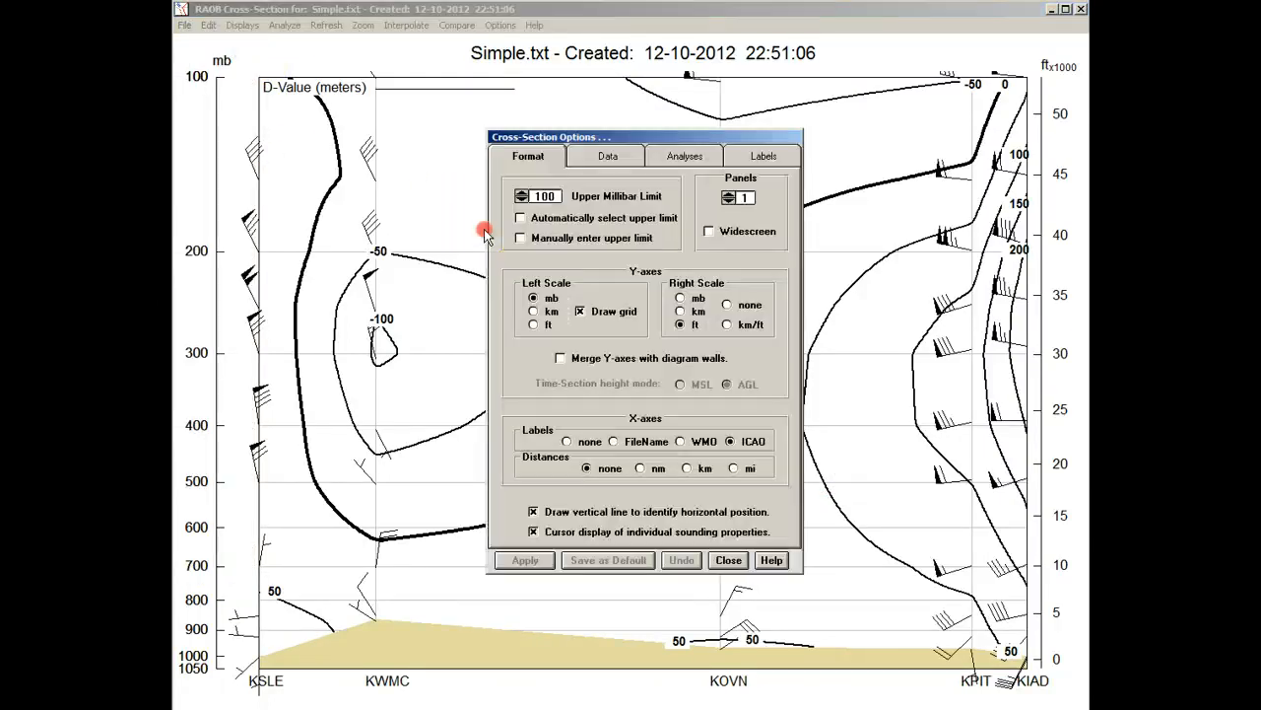
pyautogui.click(662, 158)
pyautogui.click(527, 198)
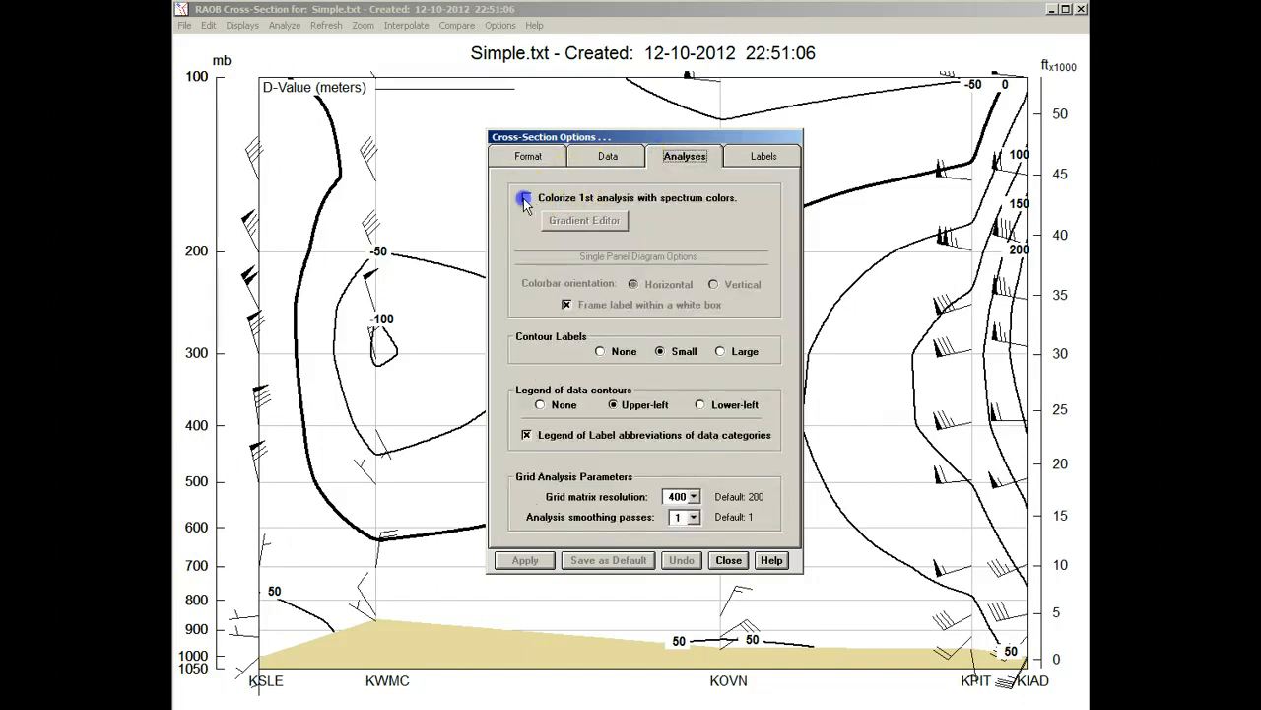
pyautogui.click(525, 559)
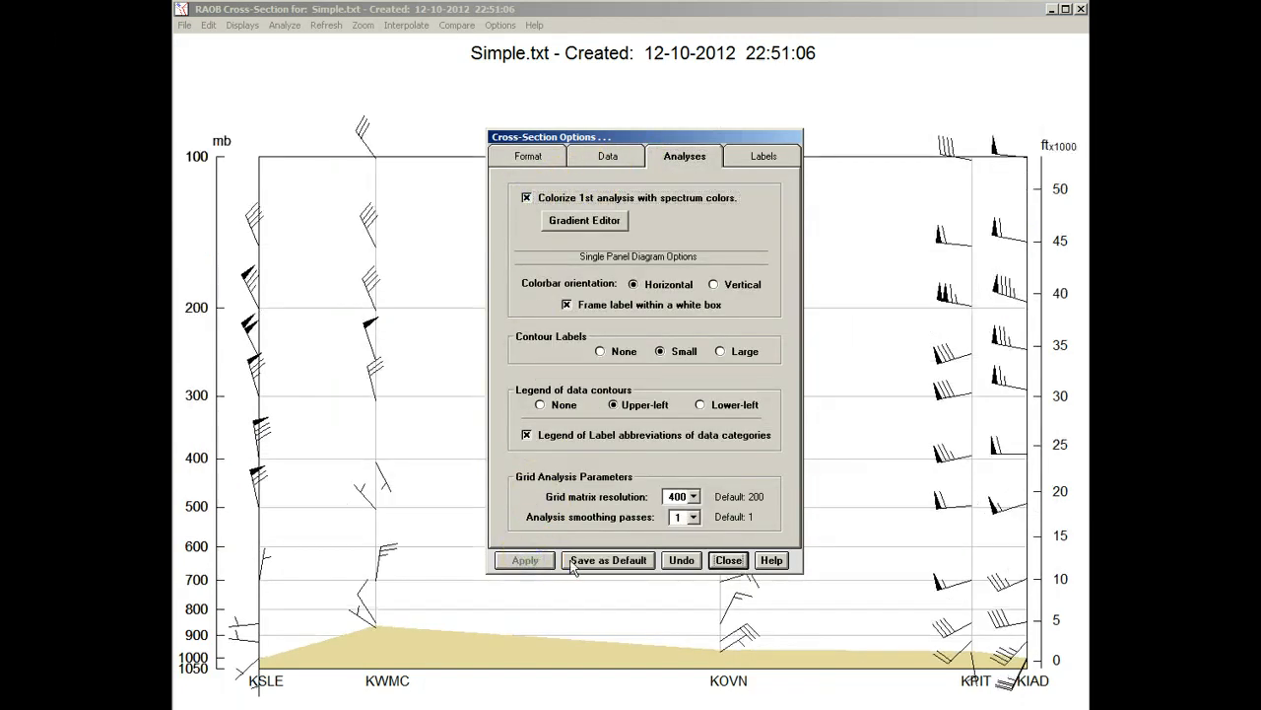
pyautogui.click(572, 562)
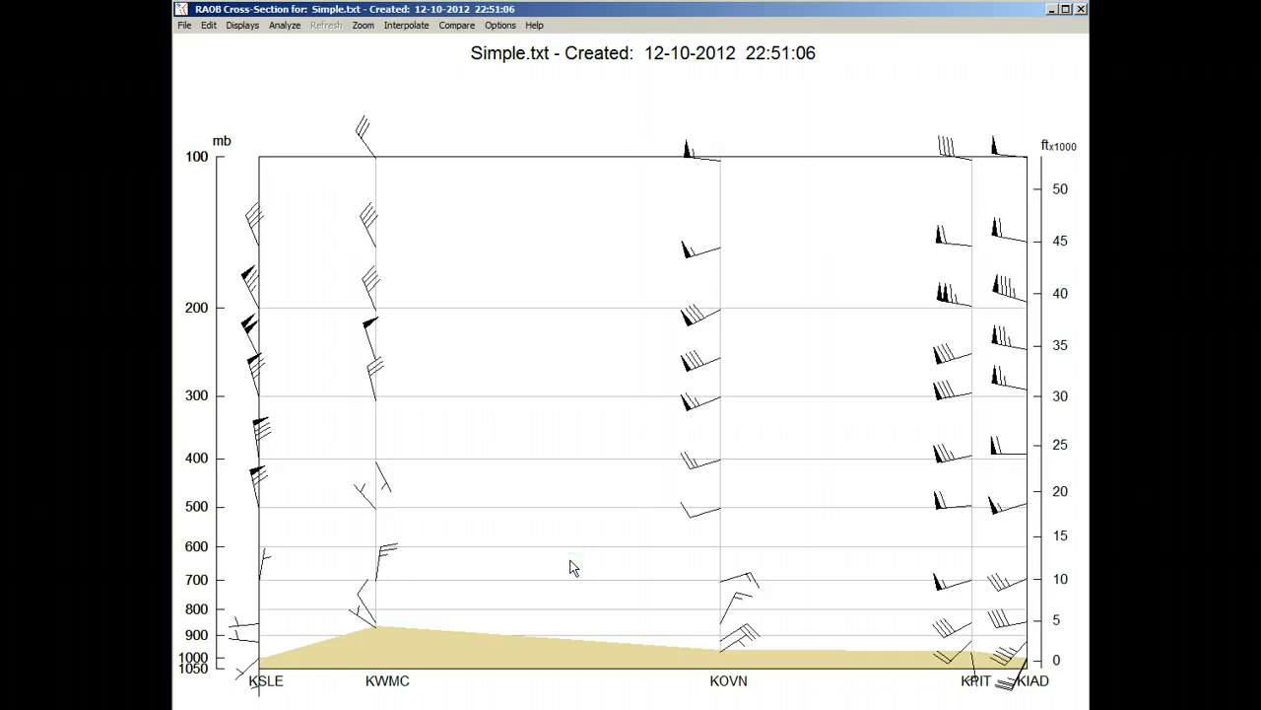
# - Plot D-Value as a colorized analysis on the cross-section and overlay its contour lines
pyautogui.click(195, 242)
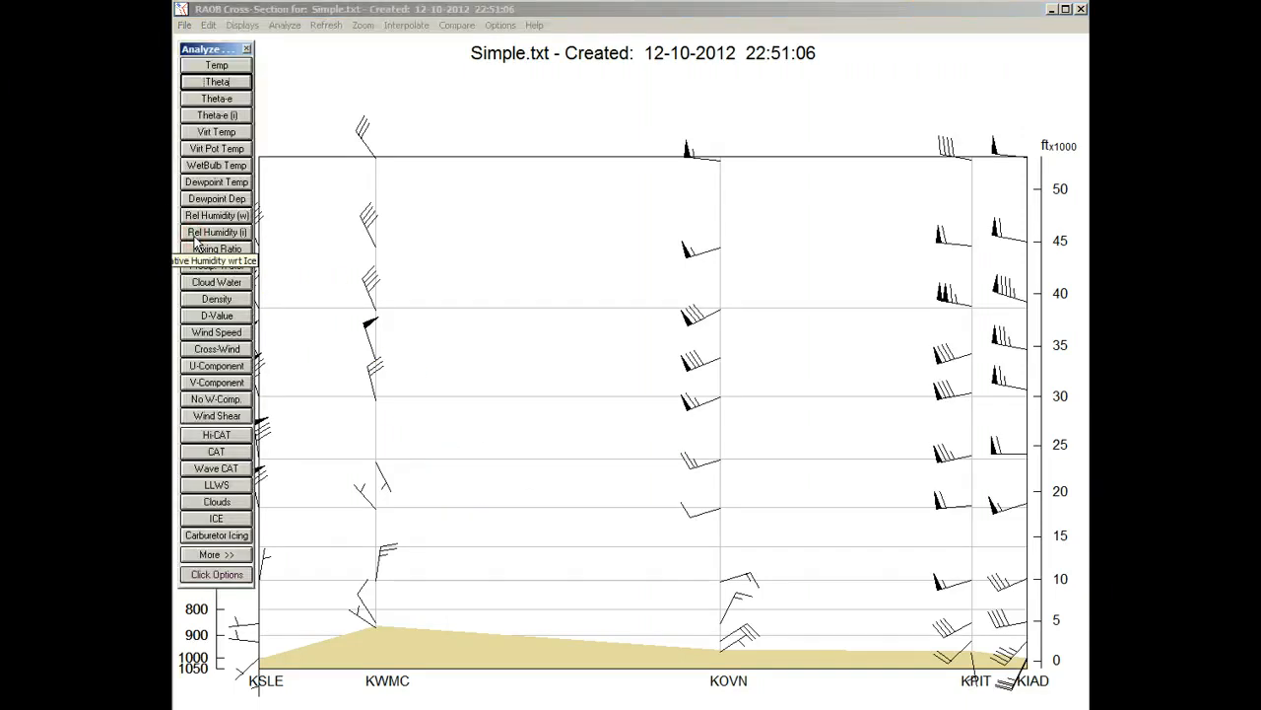
pyautogui.click(214, 316)
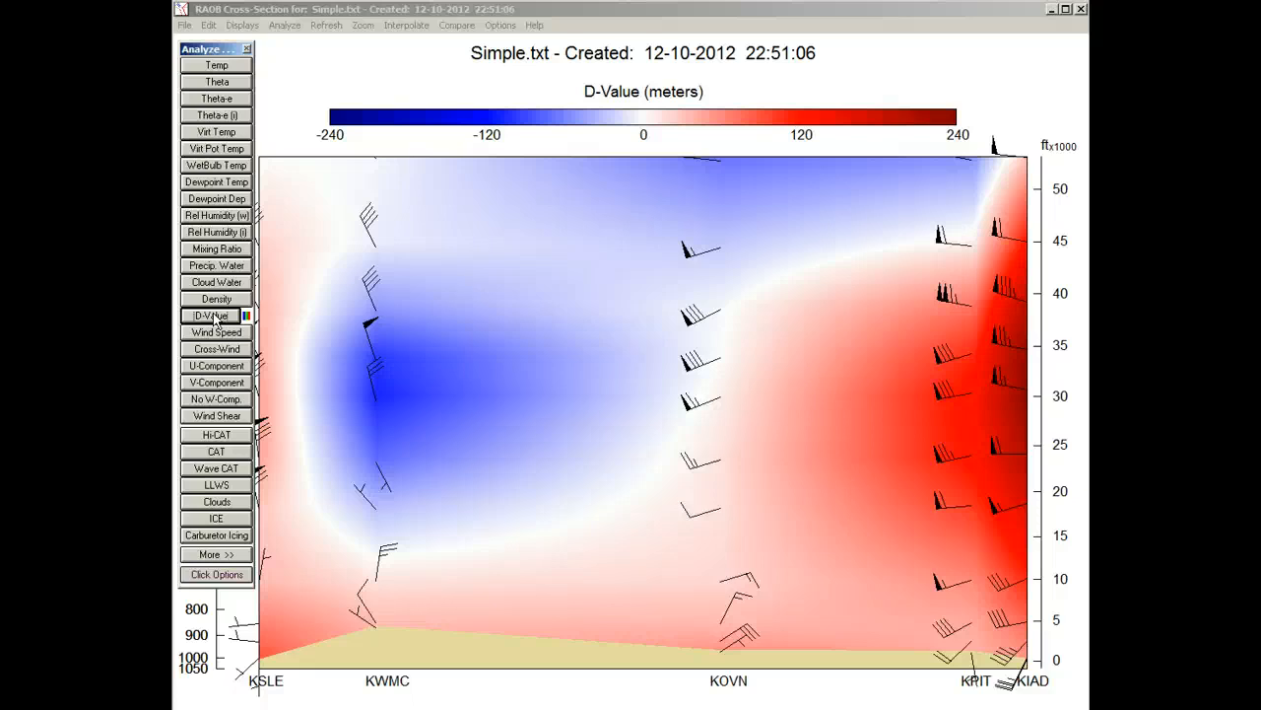
pyautogui.click(213, 316)
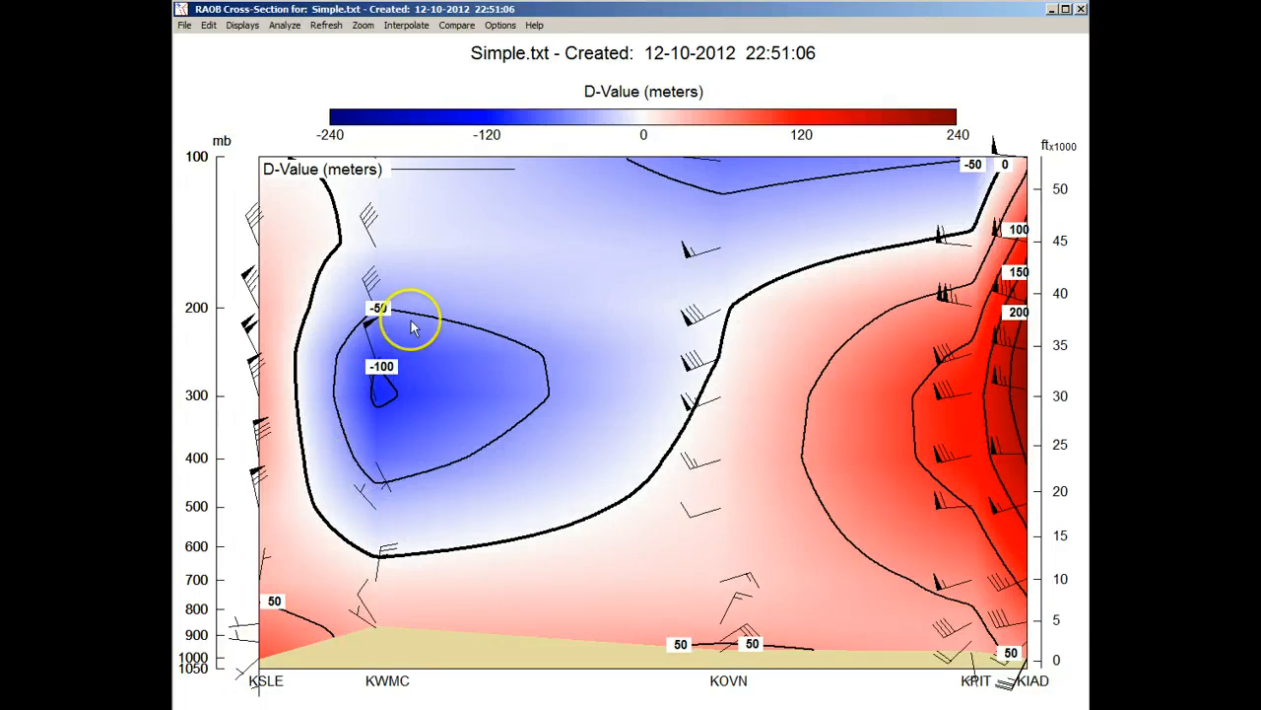
# - Set the background screen color to Black in the program configuration options
pyautogui.click(501, 29)
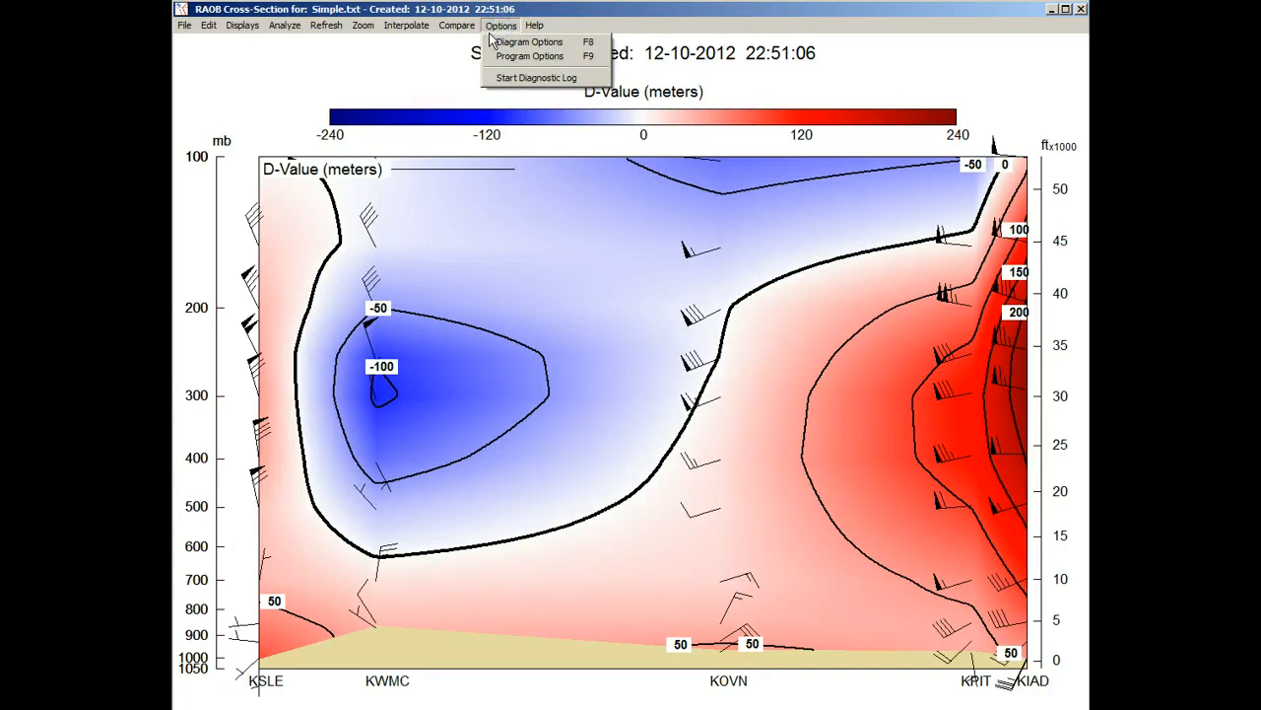
pyautogui.click(529, 56)
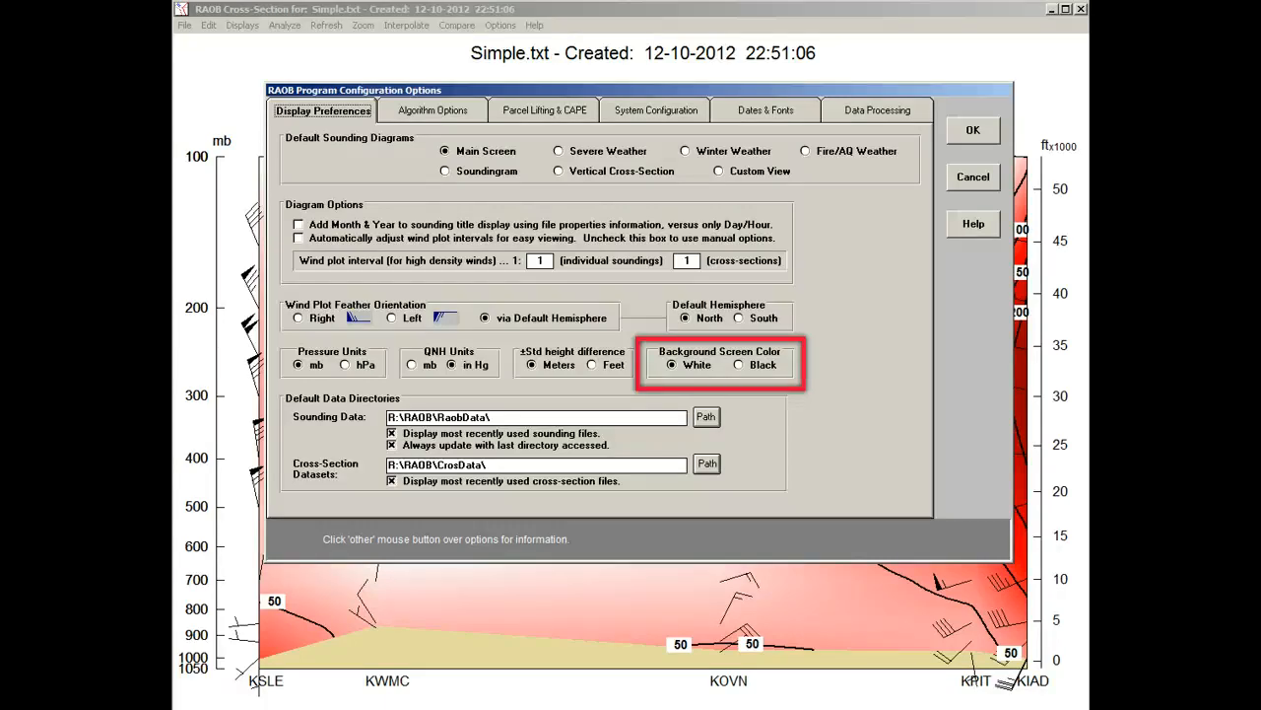
pyautogui.click(738, 365)
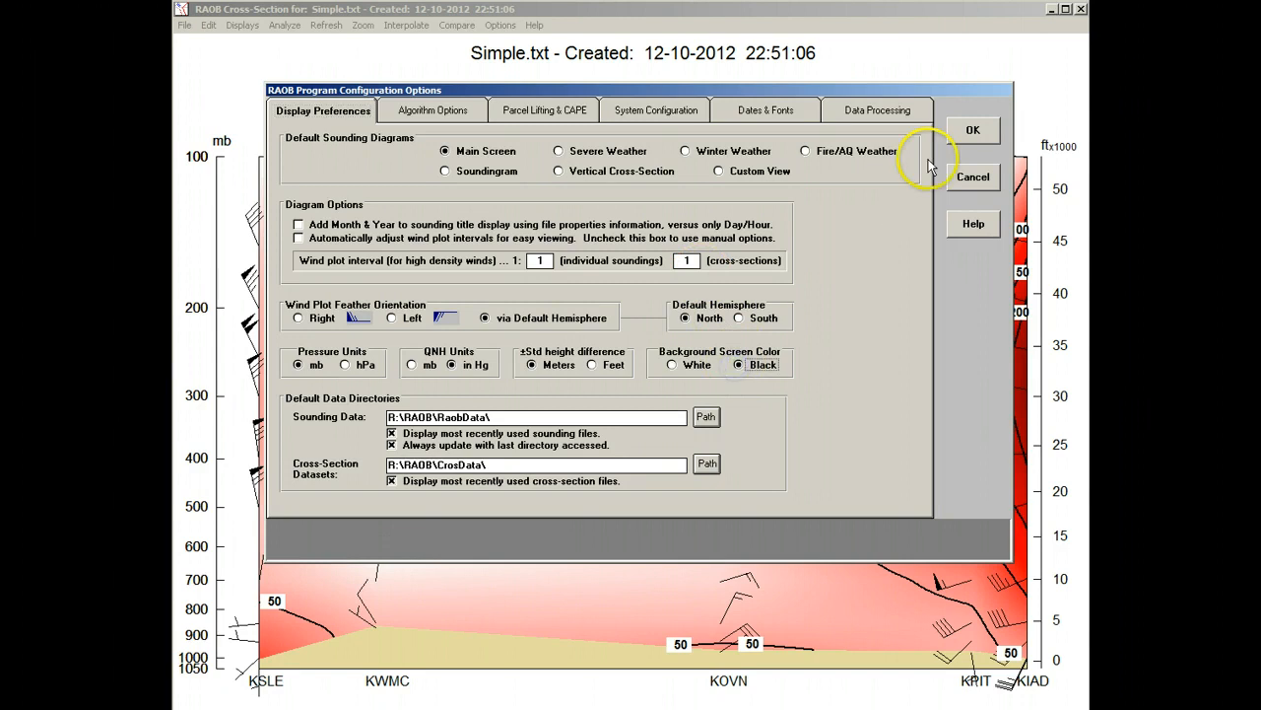
pyautogui.click(972, 131)
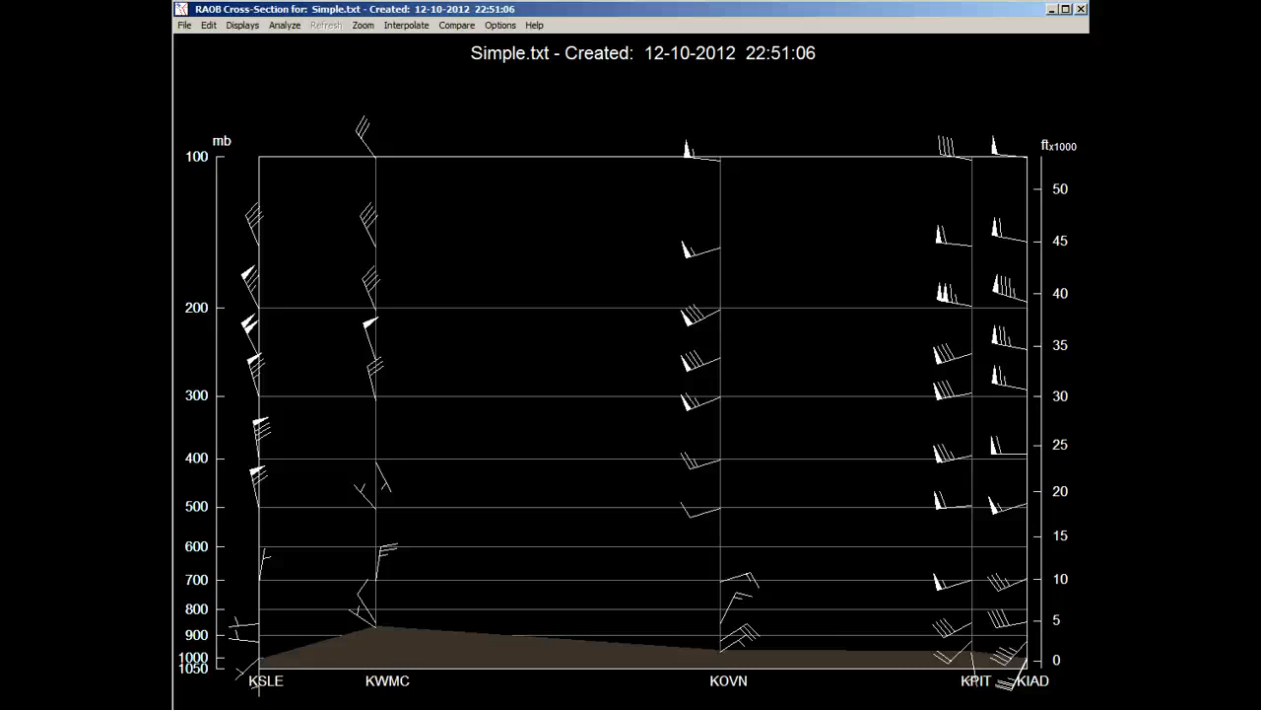
# - Replot the colorized D-Value analysis on the black-background cross-section
pyautogui.click(187, 212)
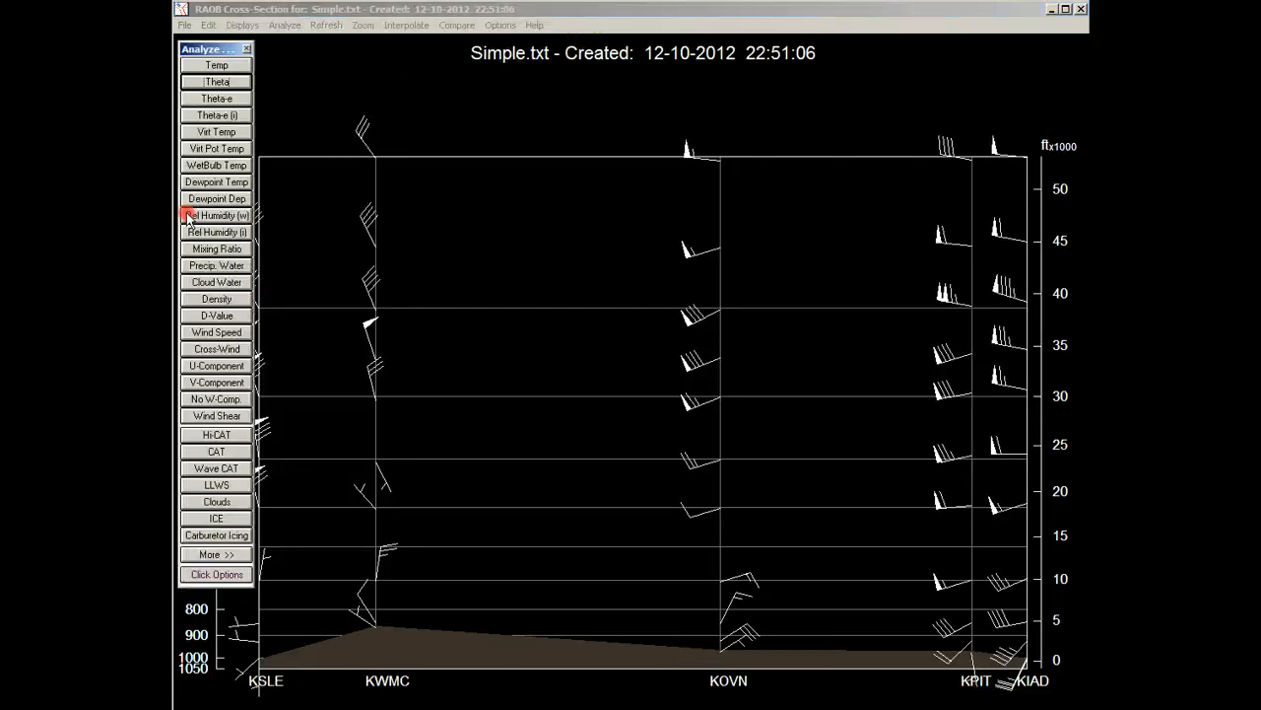
pyautogui.click(214, 314)
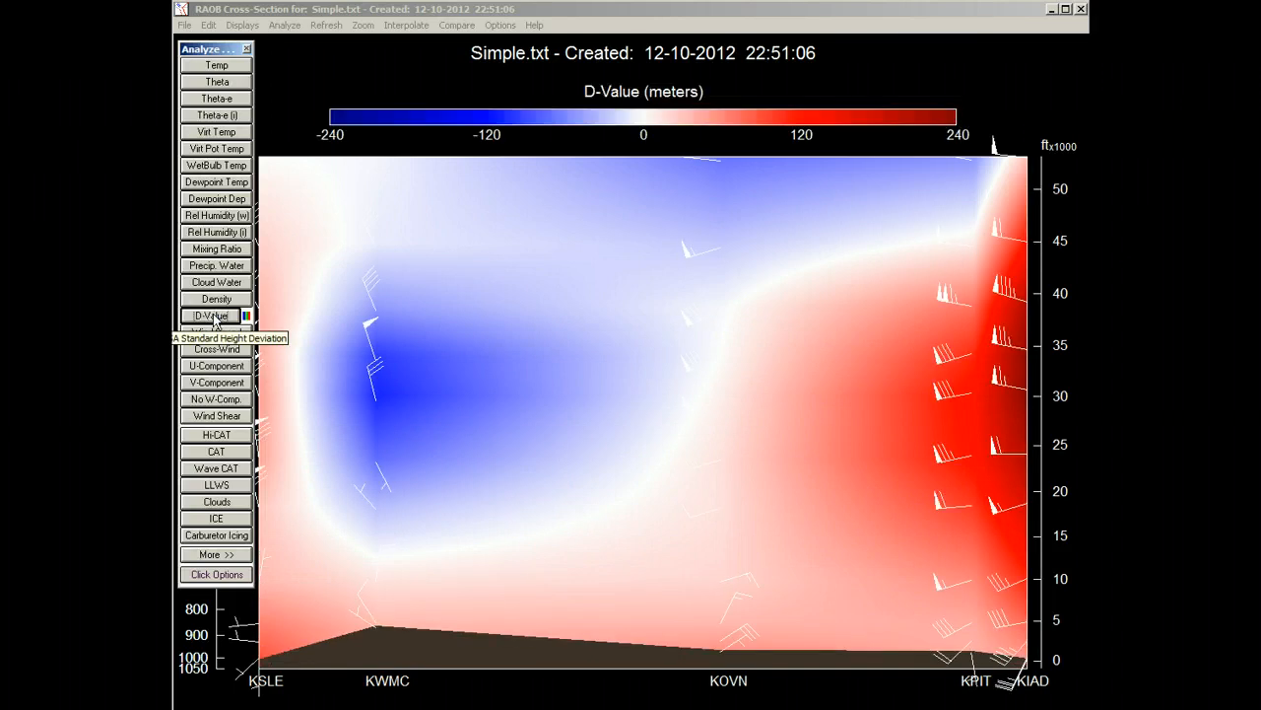
# - Overlay the D-Value contour lines on the black-background cross-section and close the analysis list
pyautogui.click(213, 314)
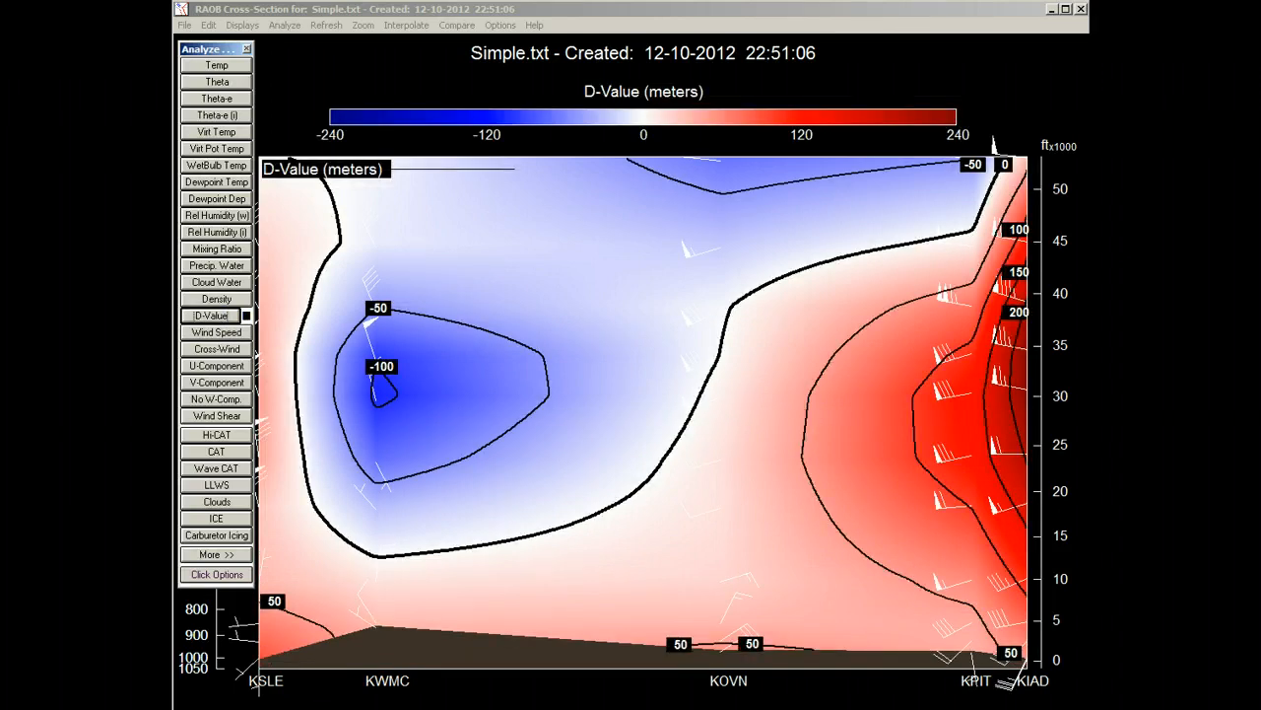
pyautogui.click(217, 82)
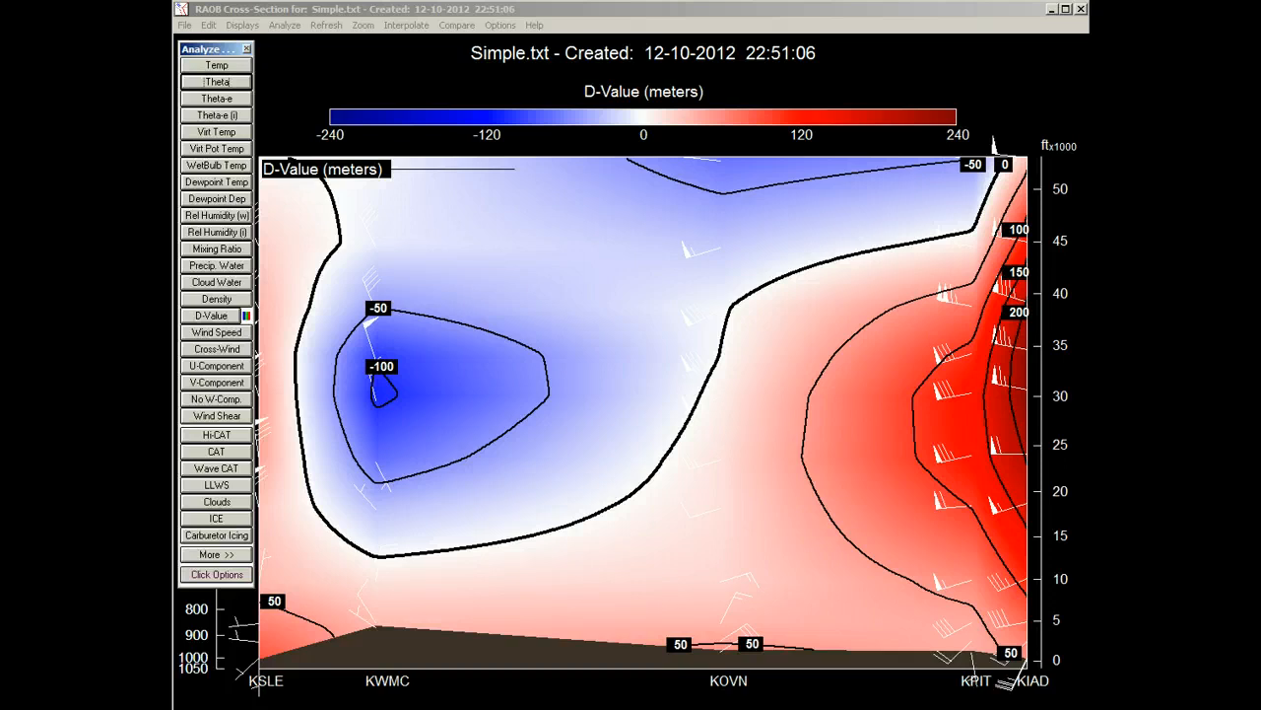
pyautogui.click(247, 48)
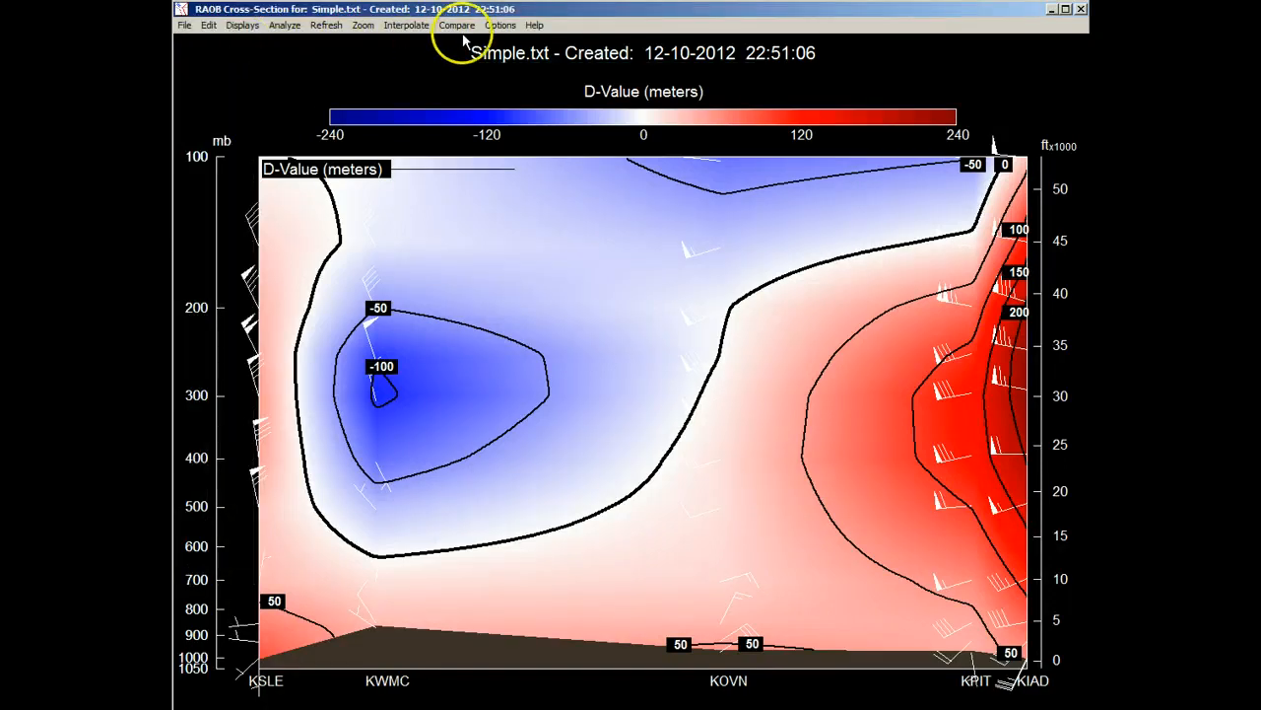
# - Examine the default data directories in the program configuration options and browse the sounding data folder choices without selecting one
pyautogui.click(500, 24)
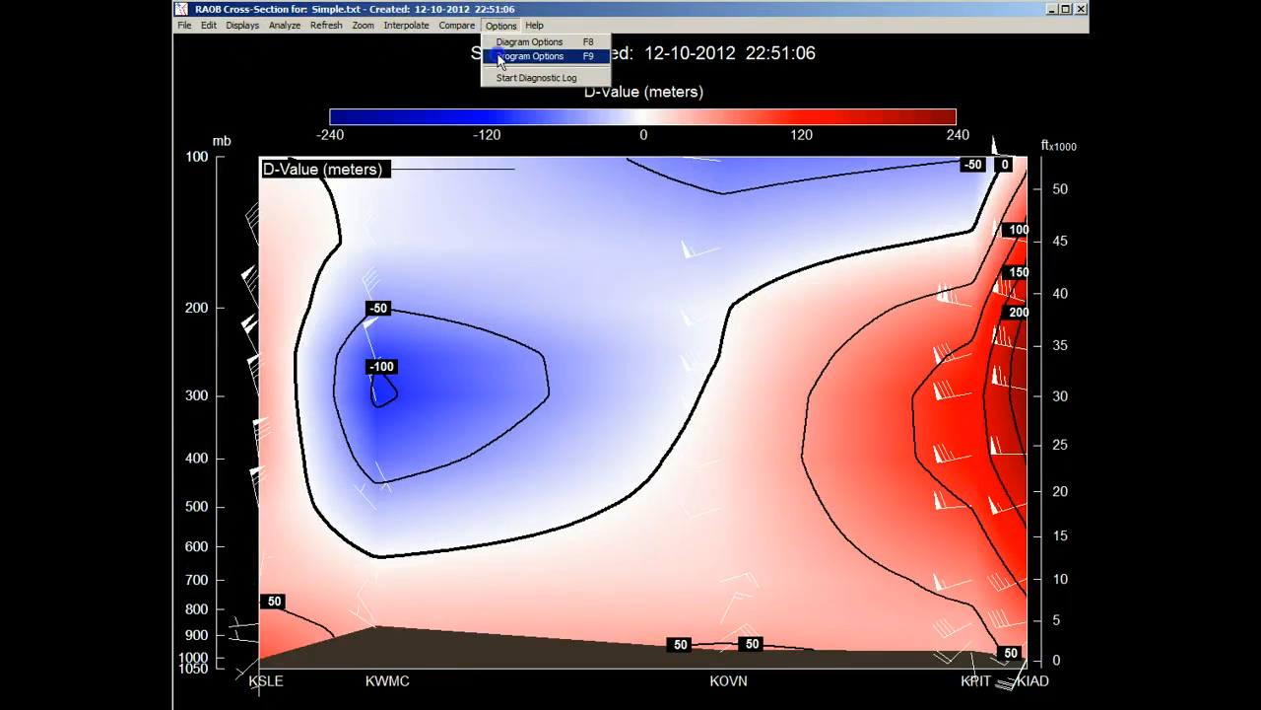
pyautogui.click(529, 57)
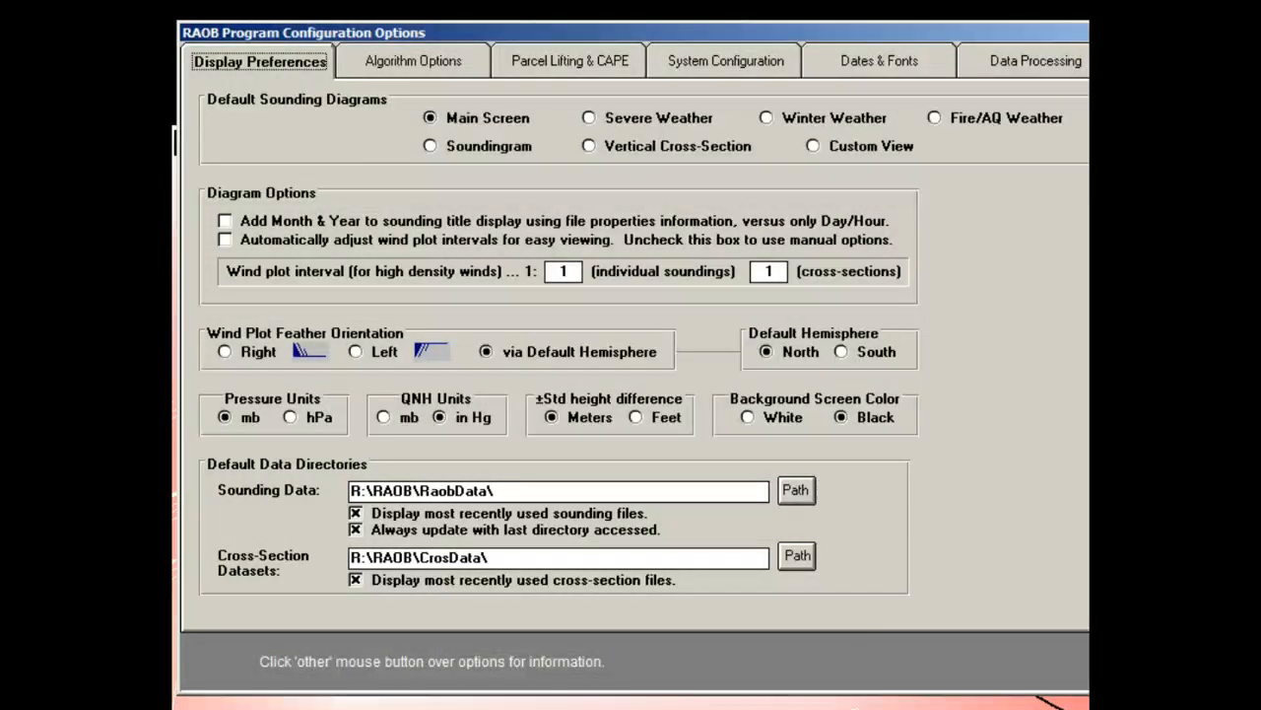
pyautogui.click(796, 489)
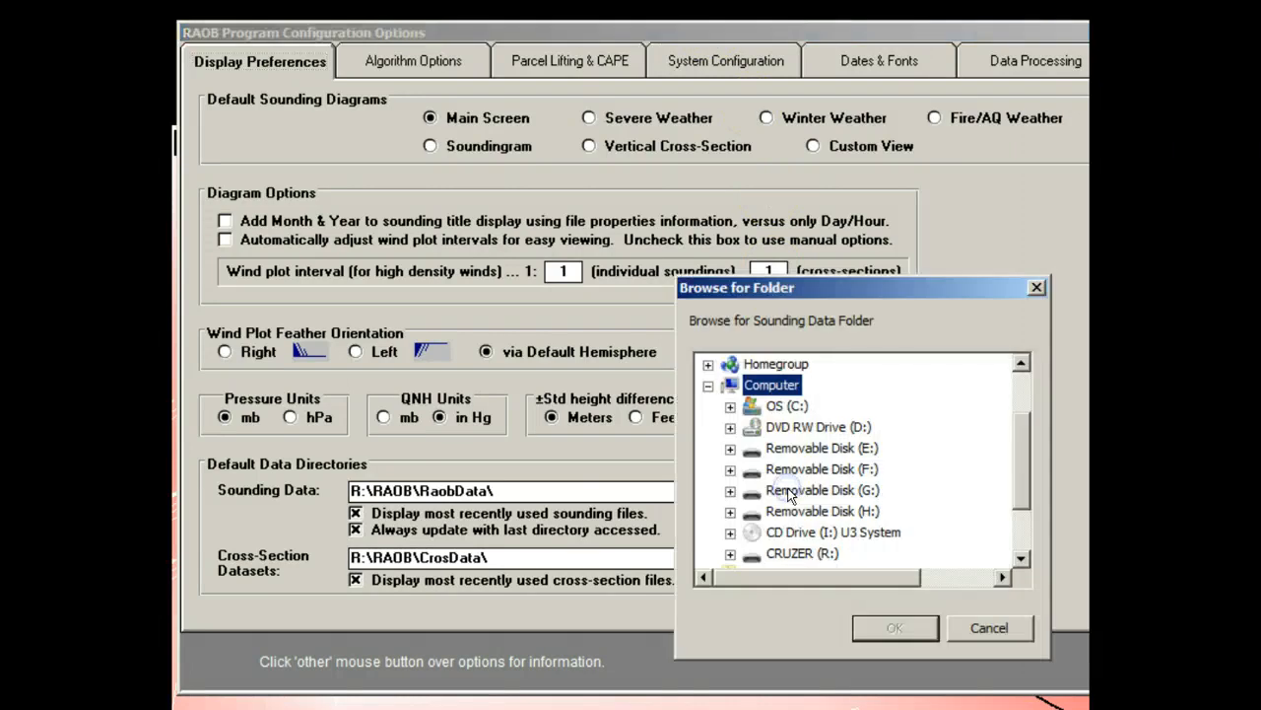
pyautogui.click(958, 625)
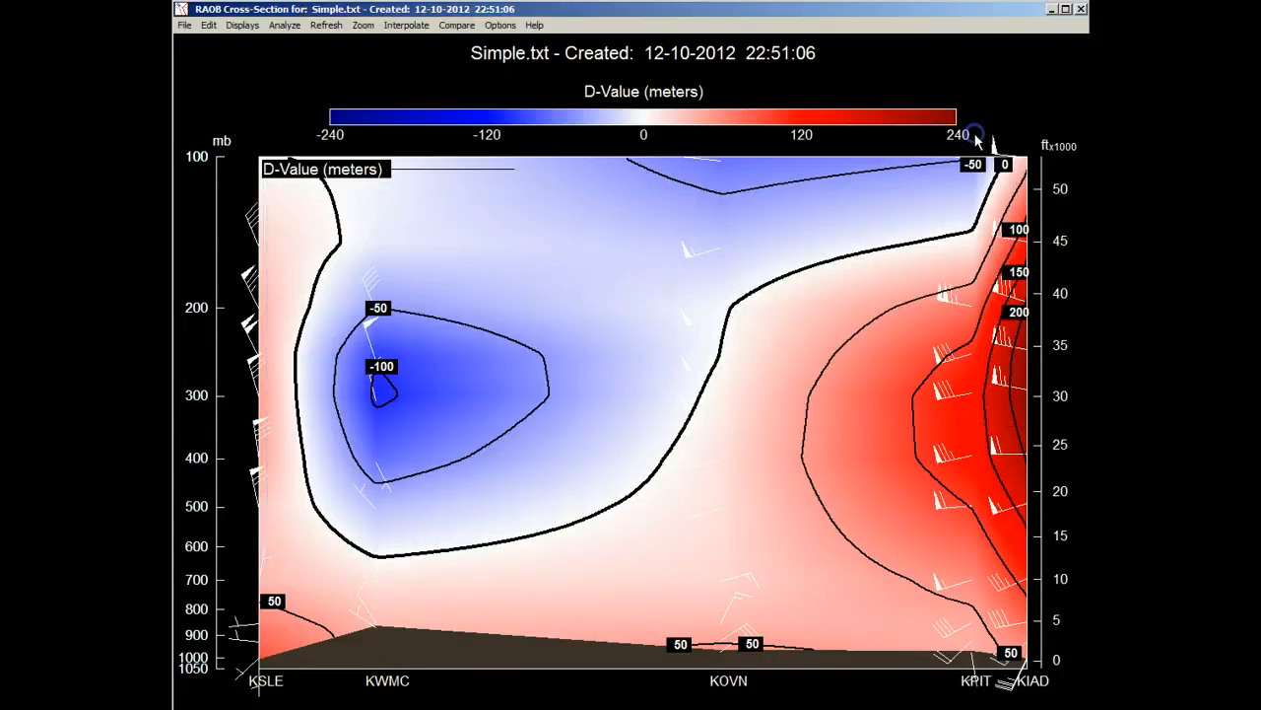
pyautogui.click(972, 129)
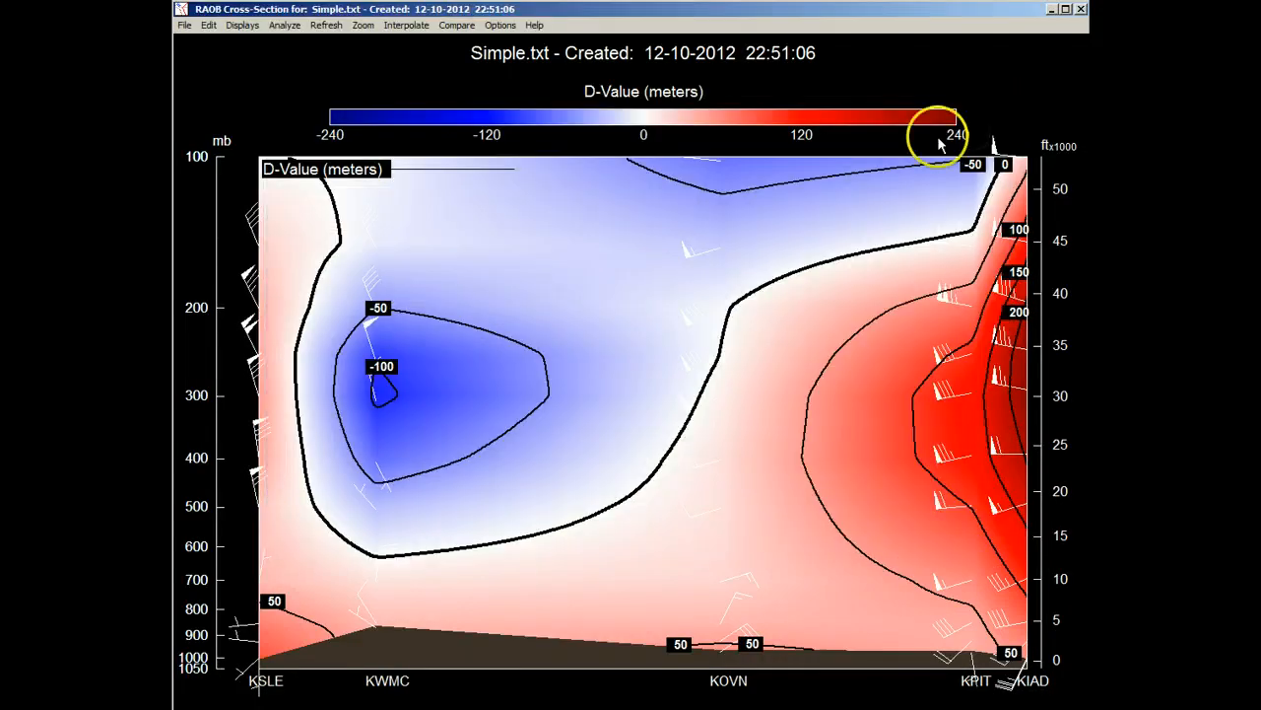
# - Show the available editing commands for the cross-section files
pyautogui.click(214, 27)
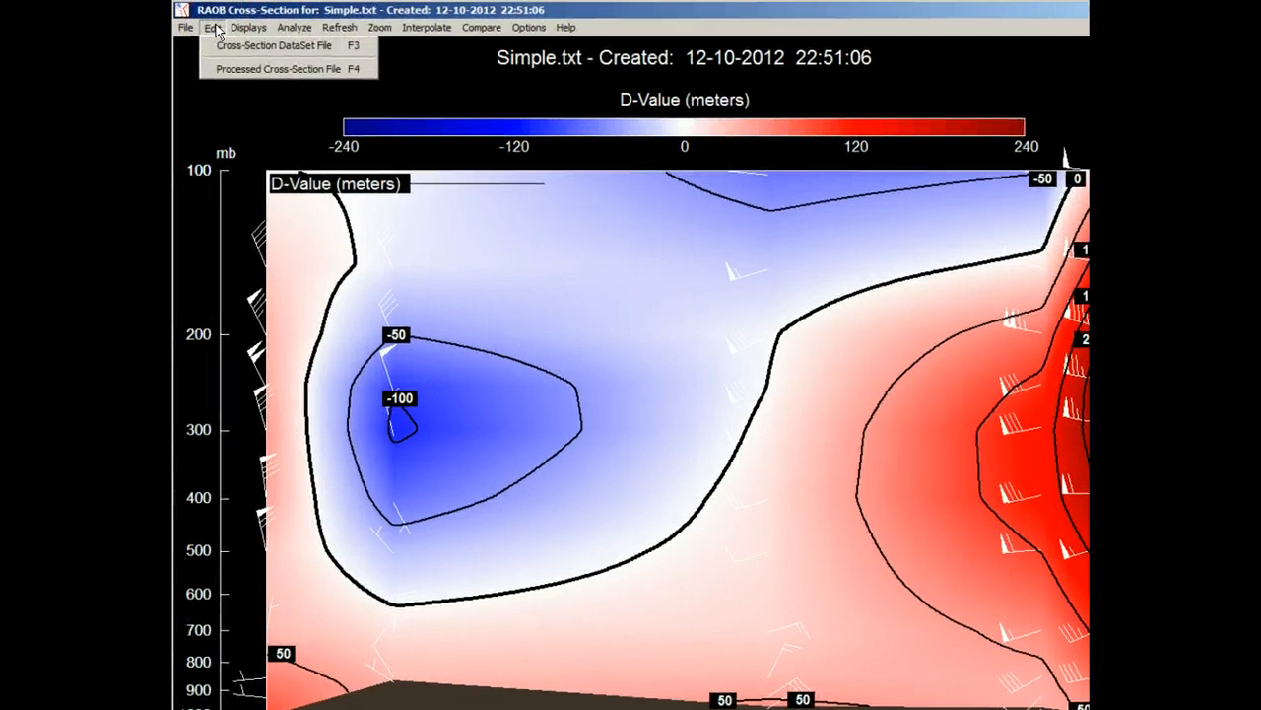